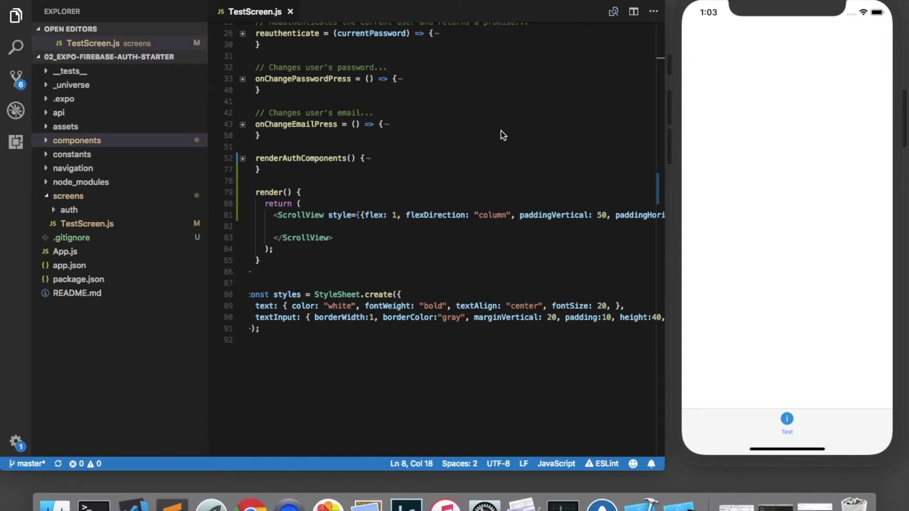
Step: Create a new file named PasswordToggleInput.js in the components/AppComponents folder
click(49, 143)
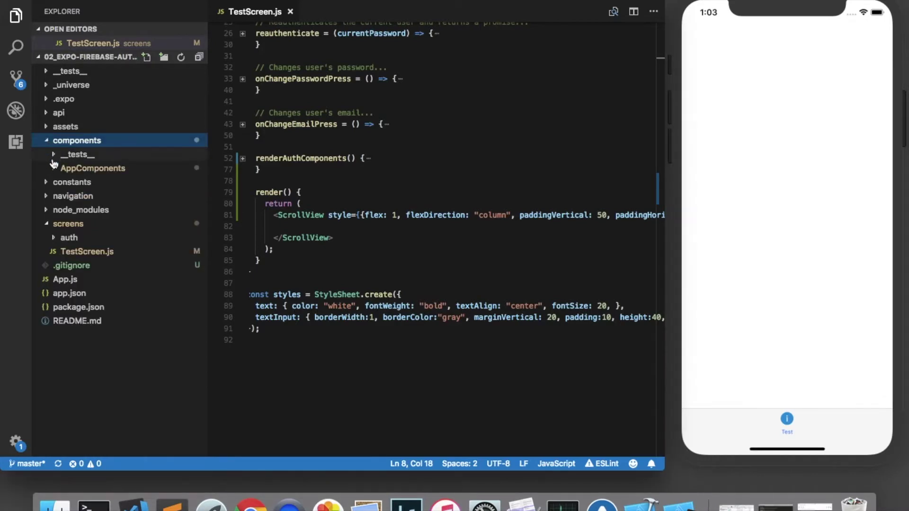
click(56, 169)
right_click(73, 168)
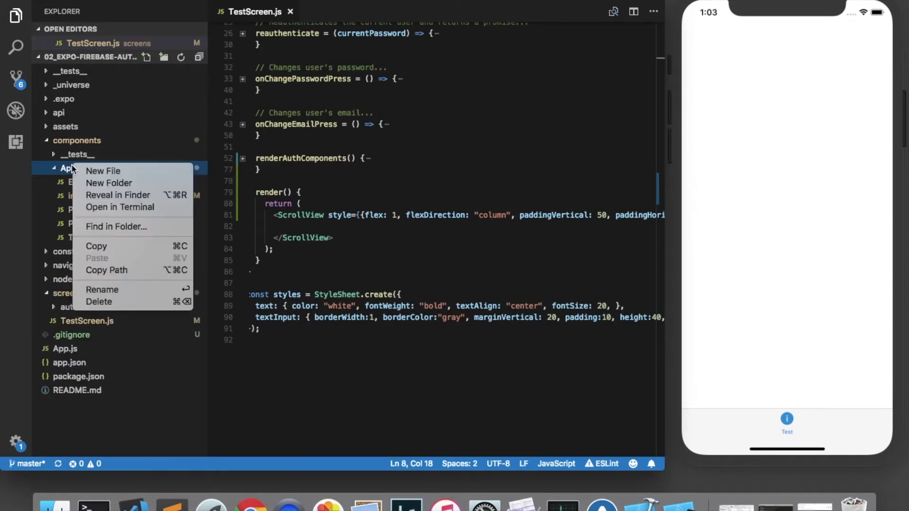
click(104, 171)
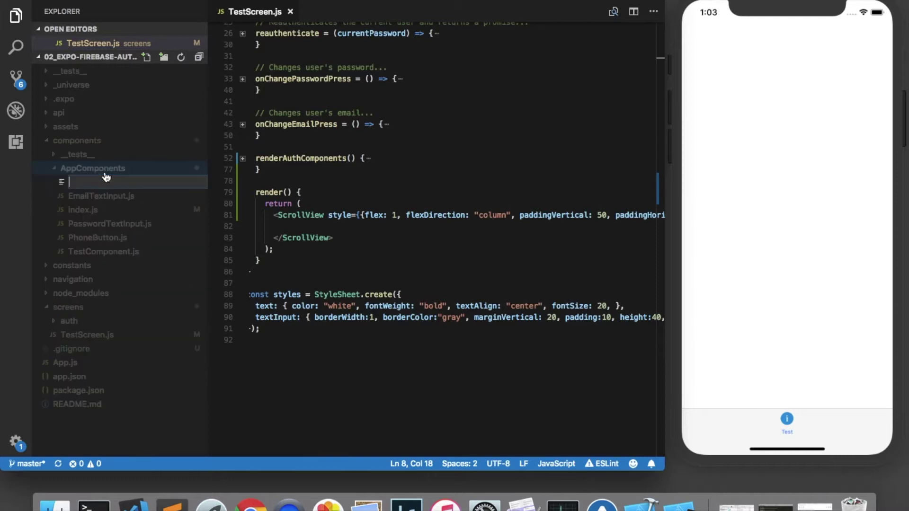
text(PasswordToggleInput.j)
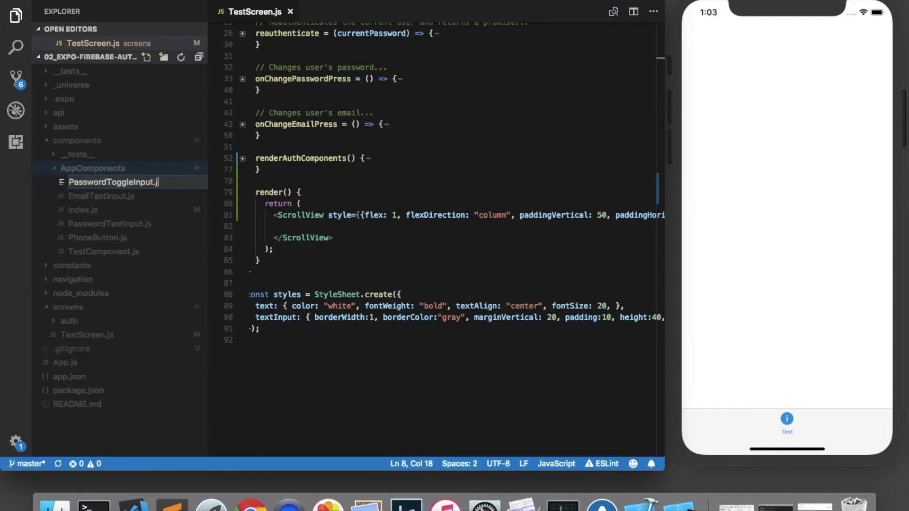
text(s)
key(Return)
key(Return)
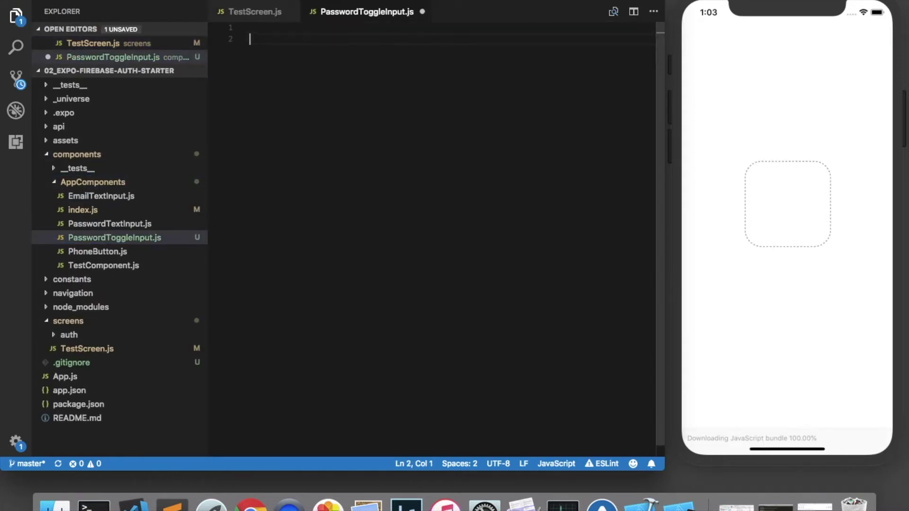
text(import Reac)
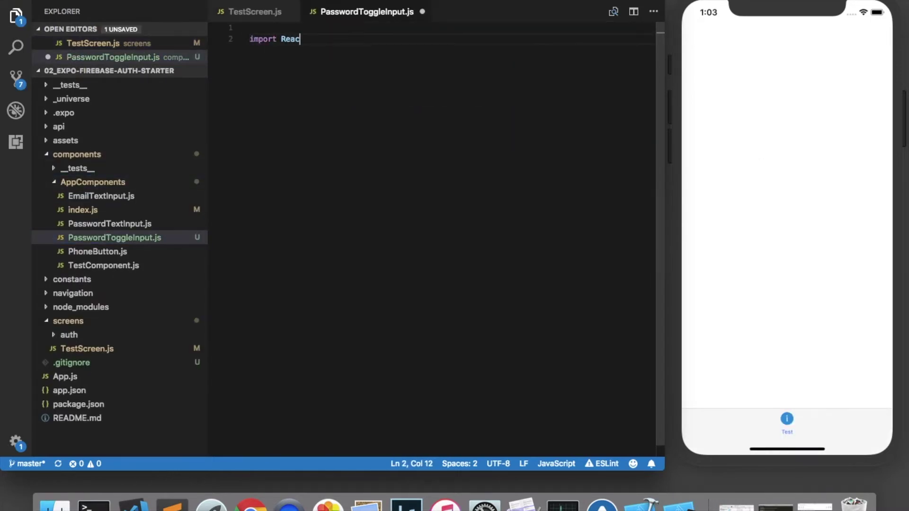
text(t from 'react)
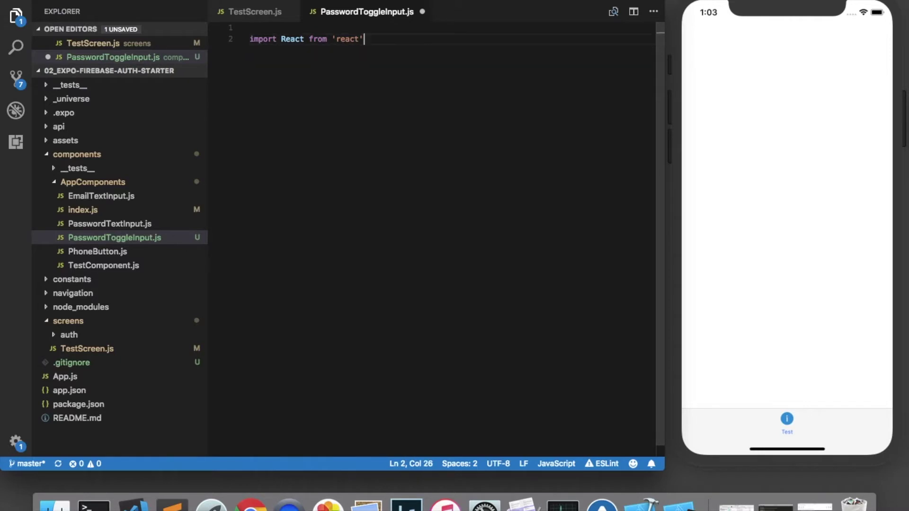
text(';)
Step: Write a saved PasswordToggleInput React.Component class, importing View and Text, rendering <Text>PasswordToggleInput</Text>
key(Return)
text(import { )
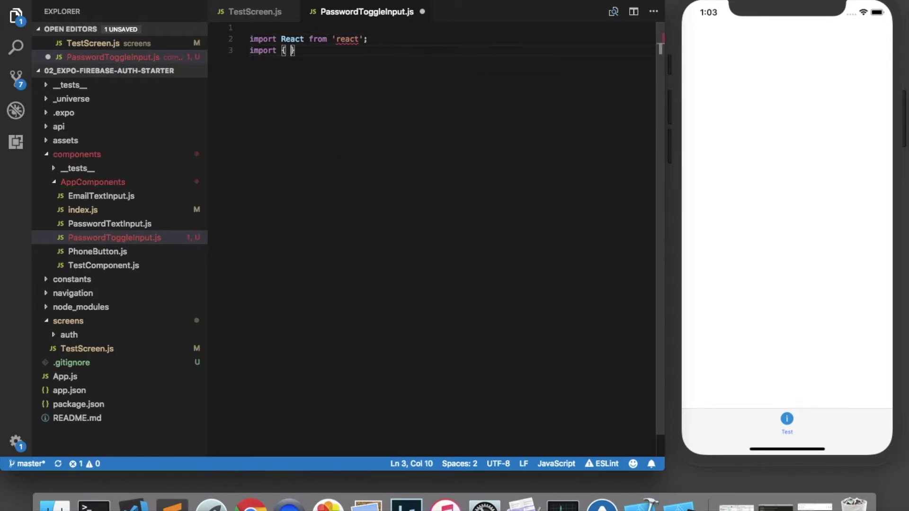
text(View, Text } from ')
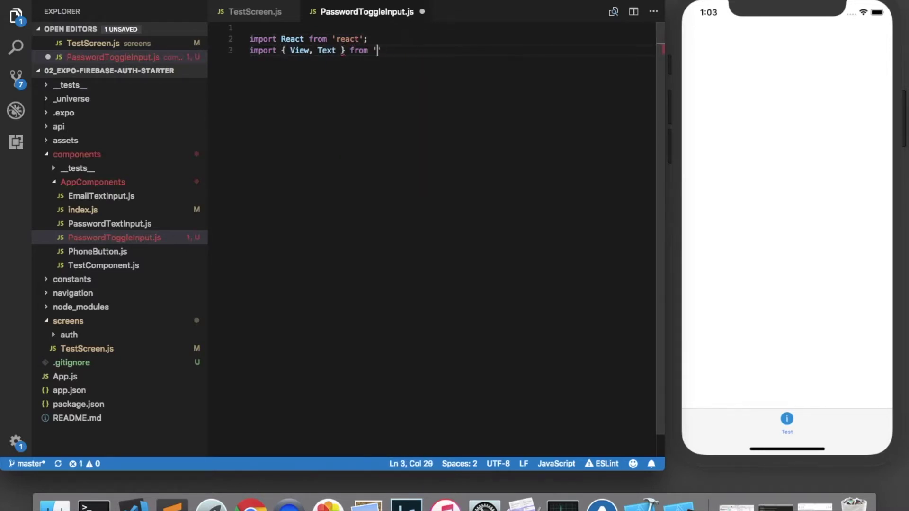
text(react-native')
text(;)
key(Return)
key(Return)
text(export default )
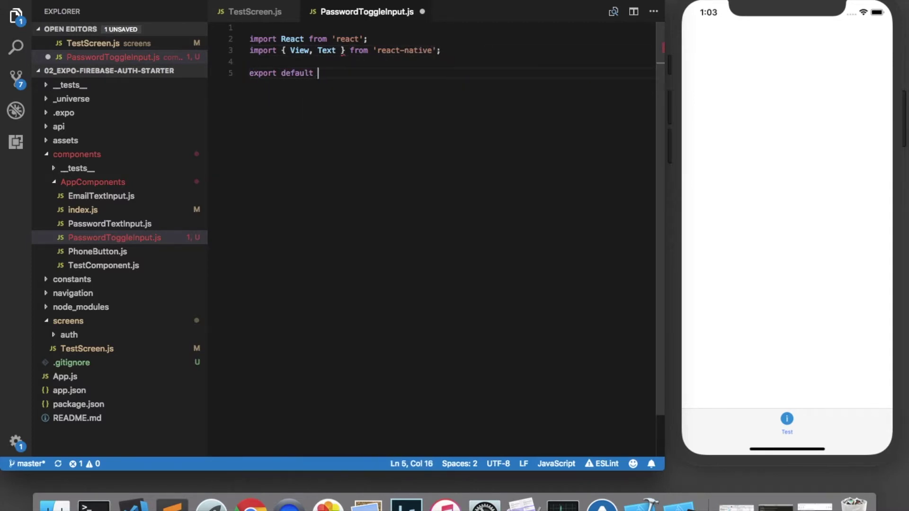
text(class Passwo)
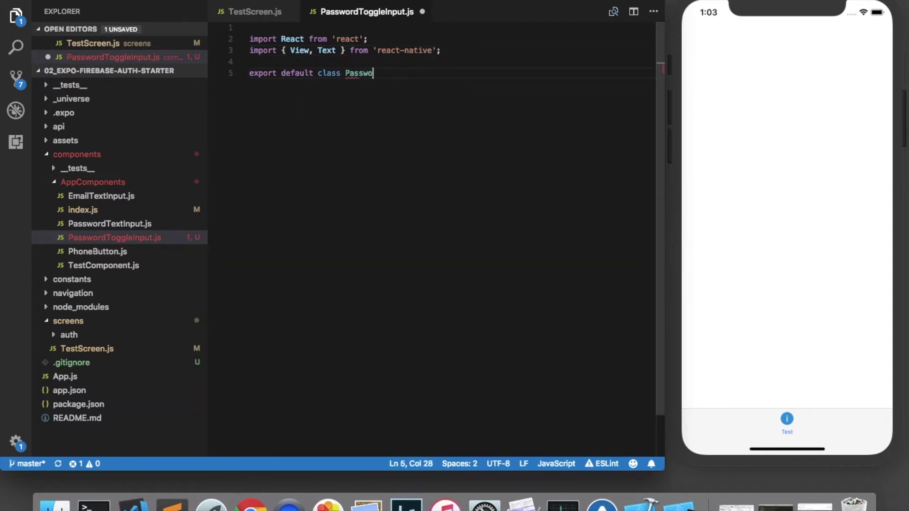
text(rdToggleI)
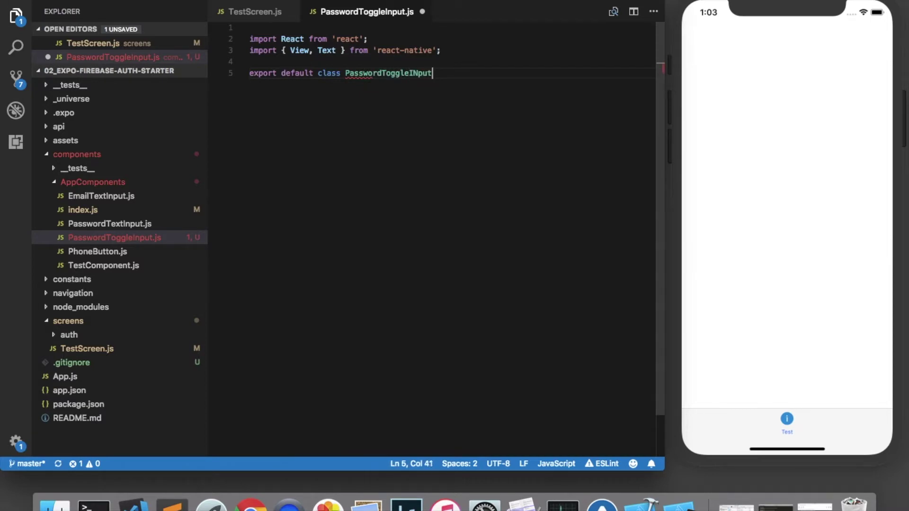
text(nput extends)
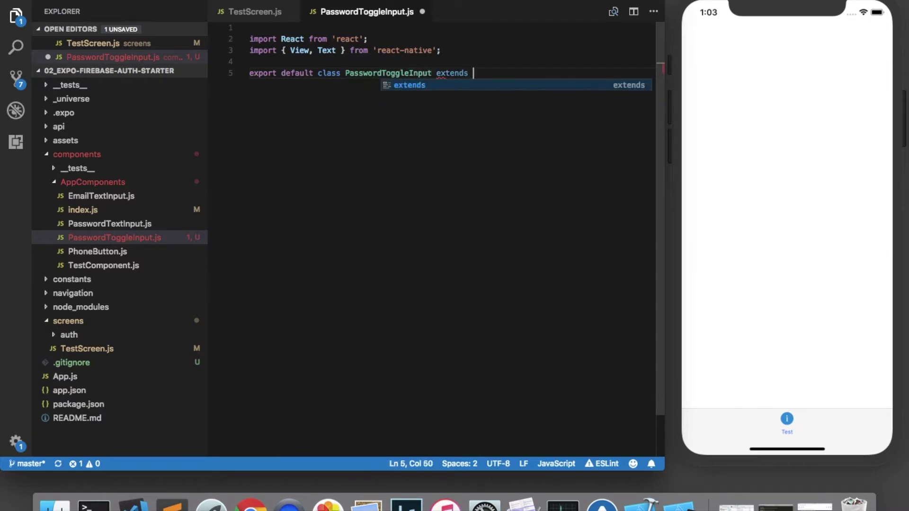
text( React.)
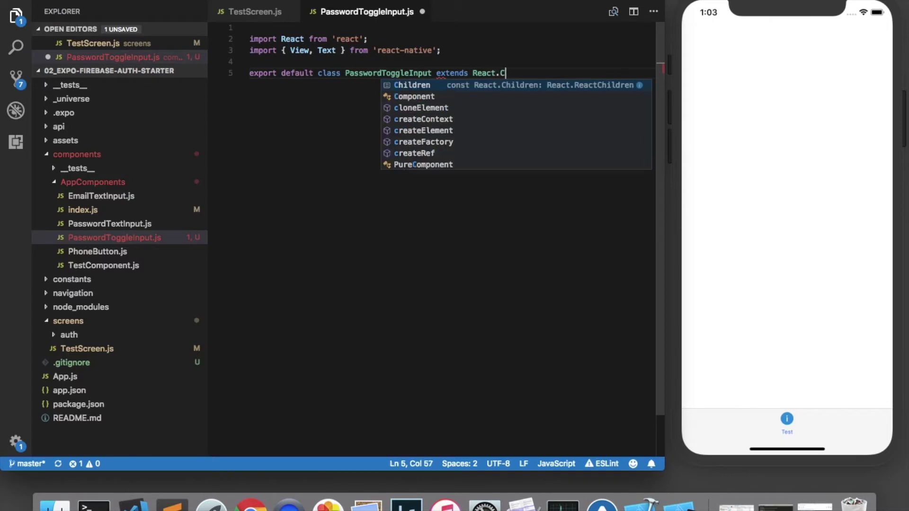
text(Copmo)
key(BackSpace)
key(BackSpace)
key(BackSpace)
text(mponent)
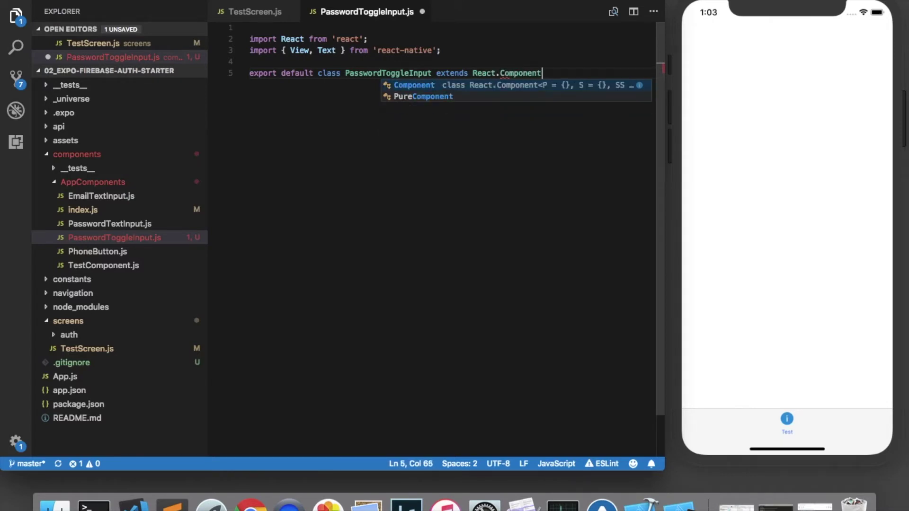
text( {)
key(Return)
key(Return)
key(Return)
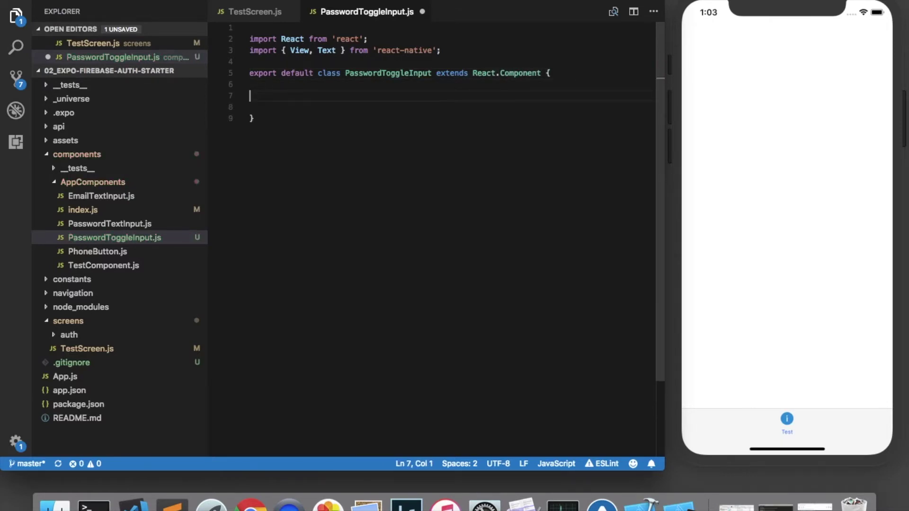
text(render())
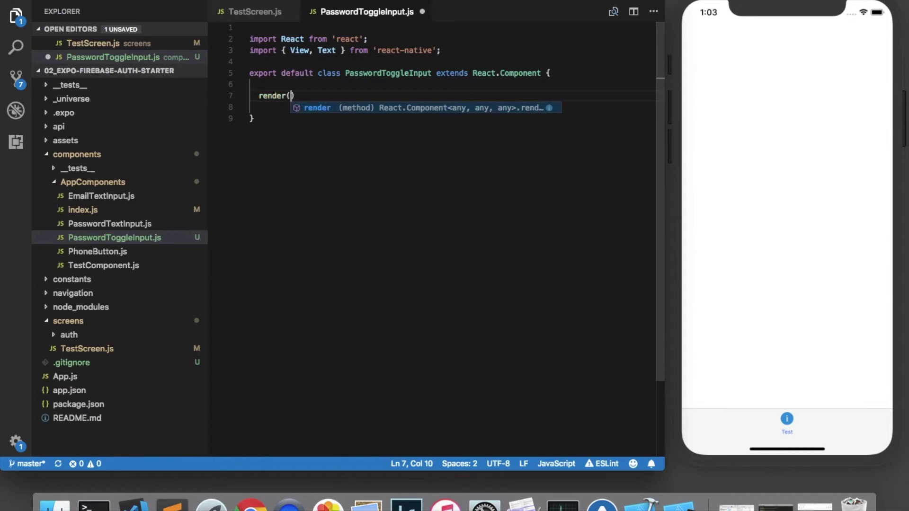
text( {)
key(Return)
text(return <T)
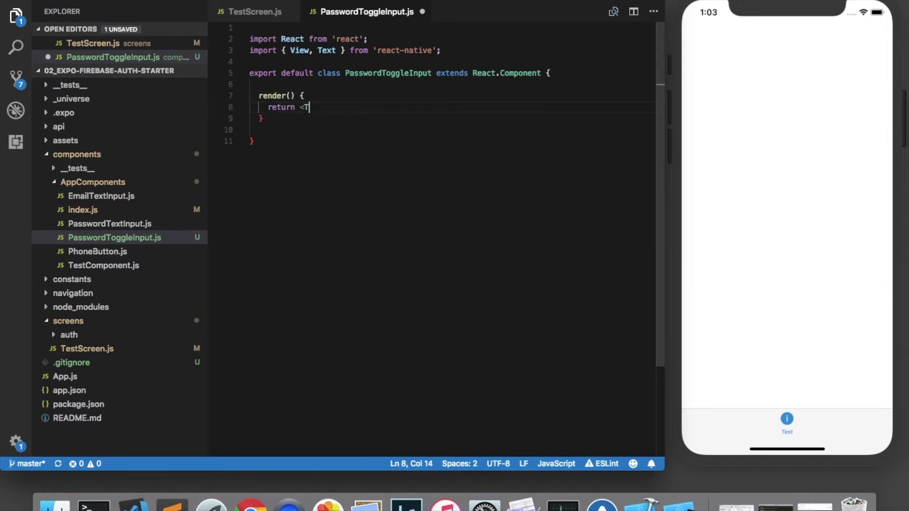
text(ext>Pas)
key(Return)
text(<)
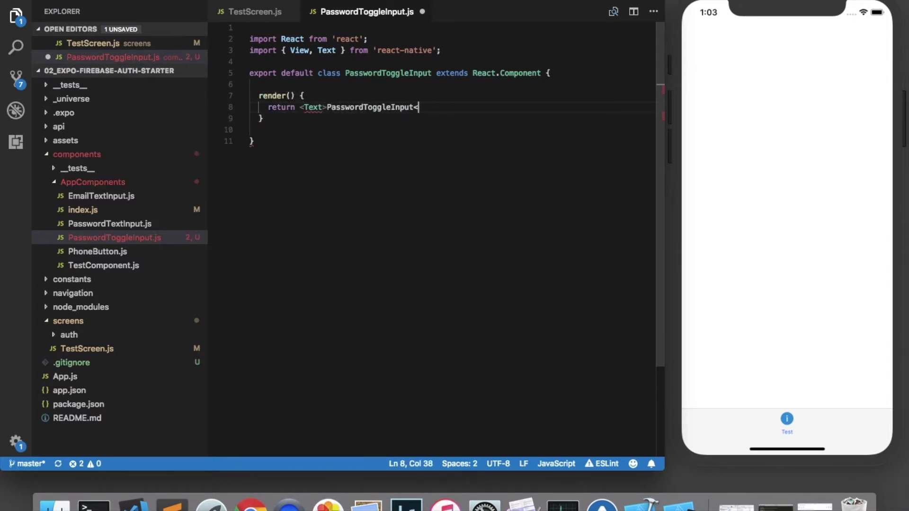
text(/Text>)
key(super+s)
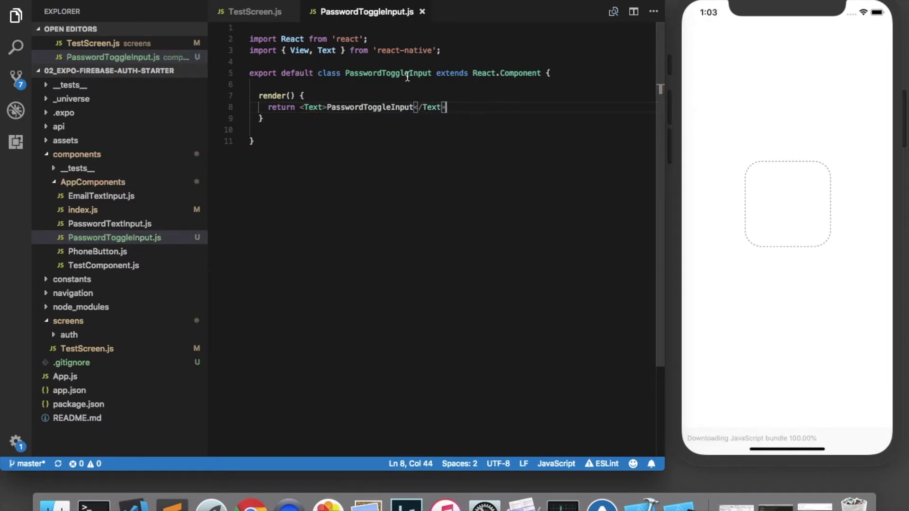
Step: Add export { default as PasswordToggleInput } from './PasswordToggleInput' to index.js and save
double_click(83, 212)
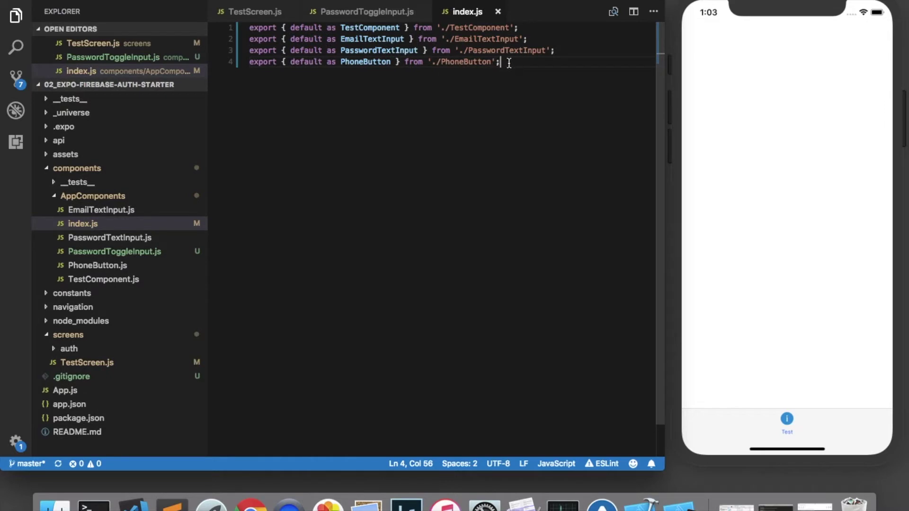
key(Return)
text(export { )
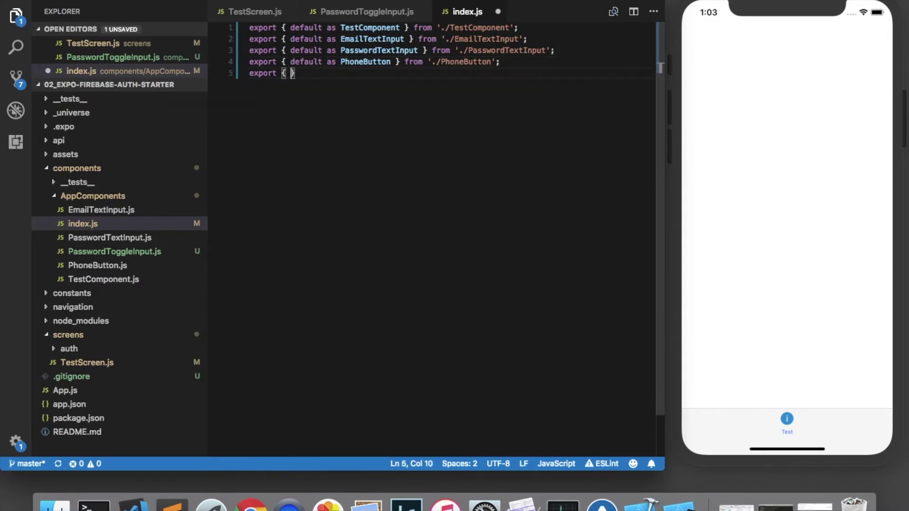
text(defaul)
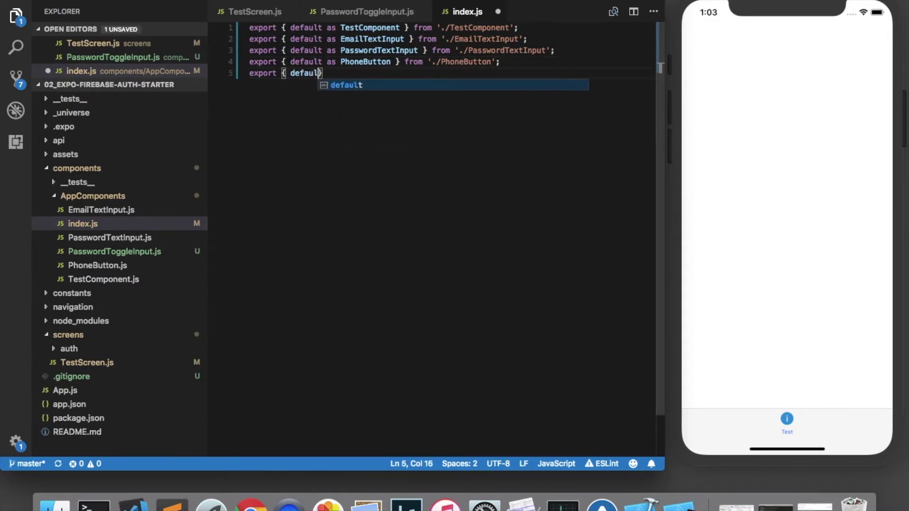
text(t as Pass)
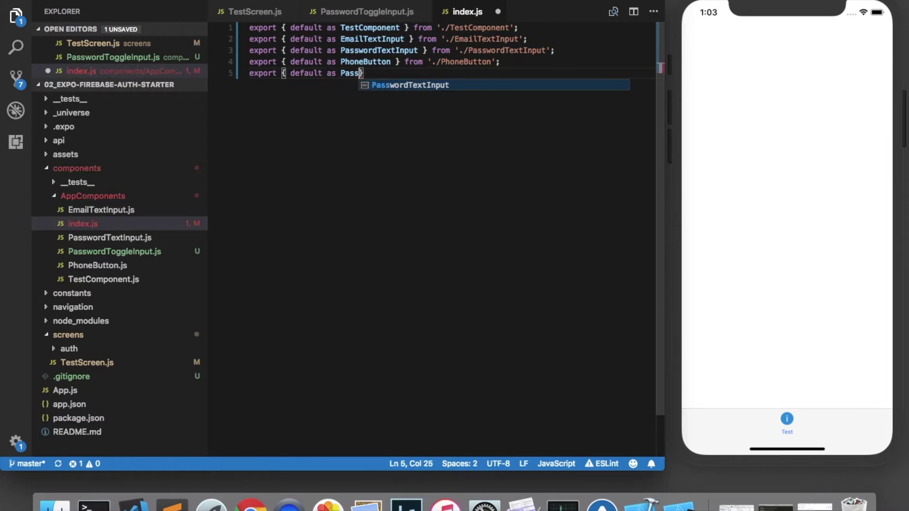
text(wordTog)
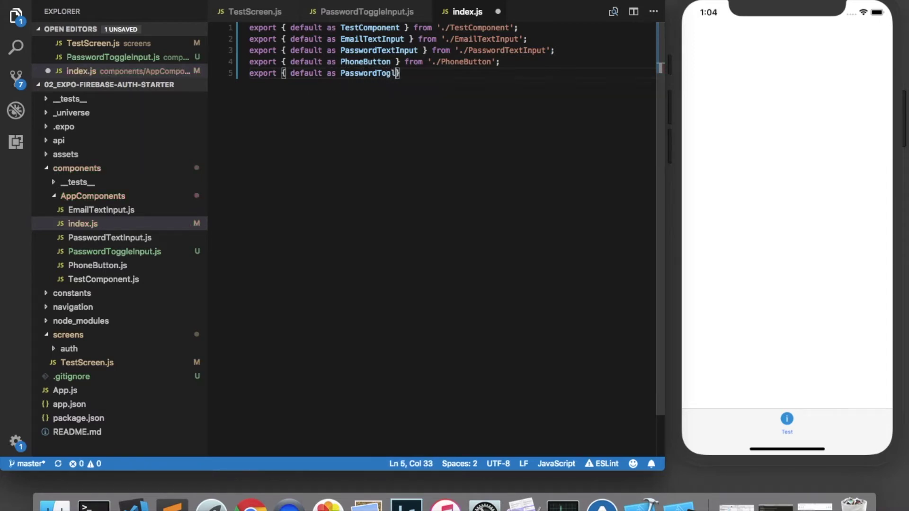
text(gleInput } from)
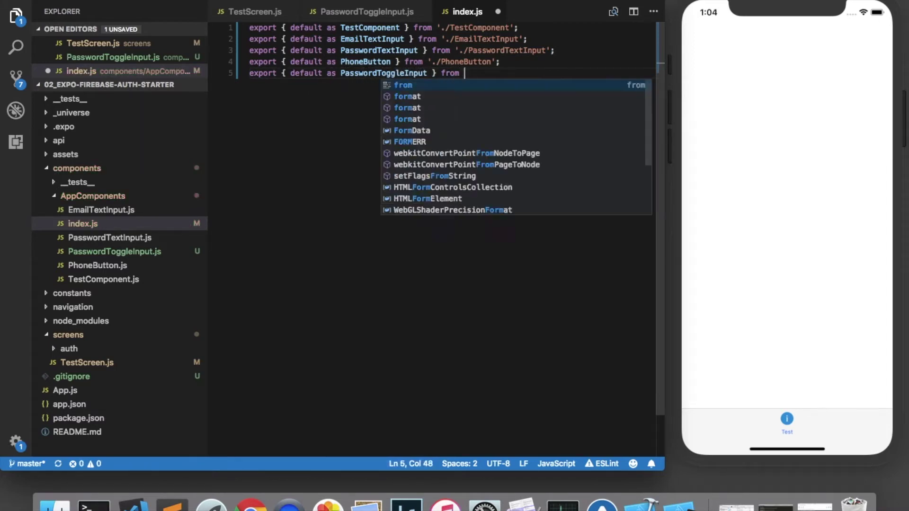
text( './Pas)
key(Down)
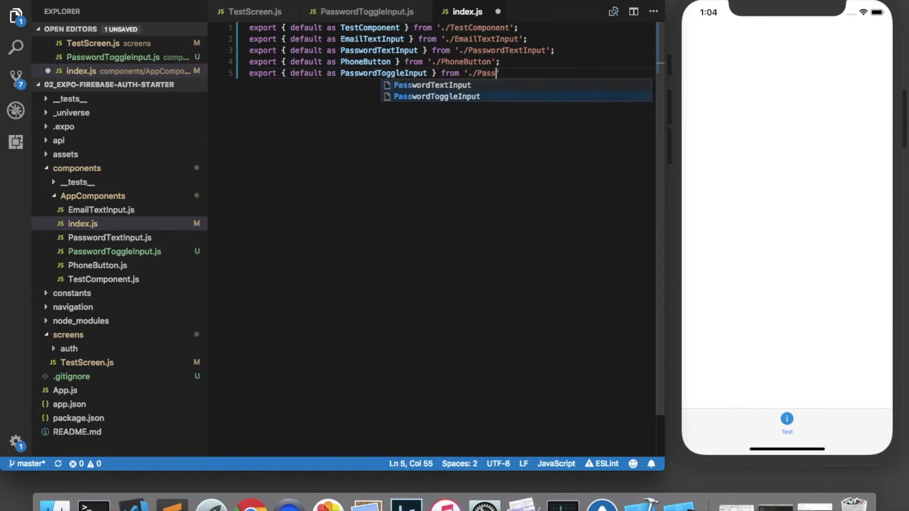
key(Return)
text(;)
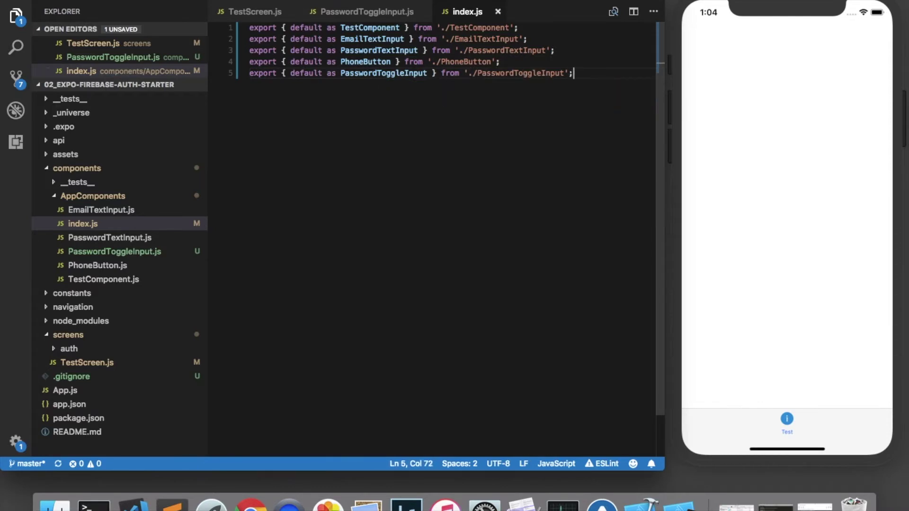
key(ctrl+s)
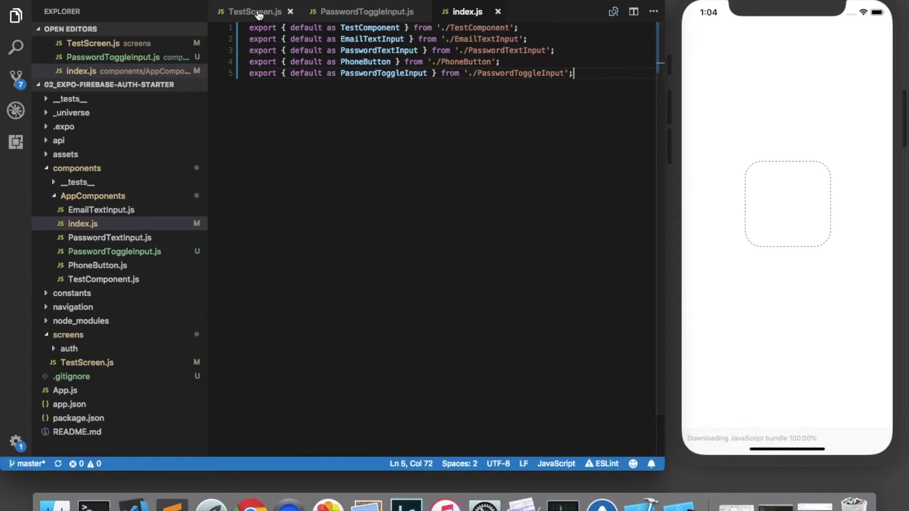
click(256, 12)
scroll(385, 156, up, 6)
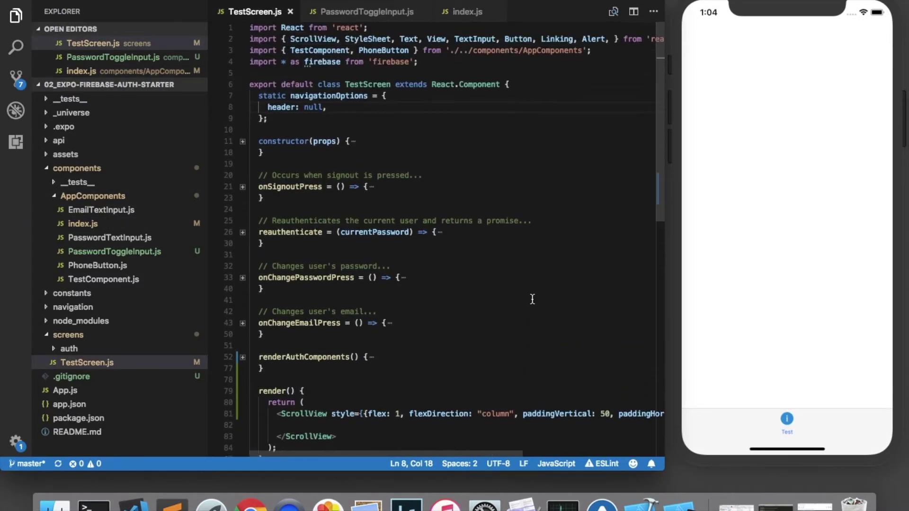
Step: Import PasswordToggleInput in TestScreen and place <PasswordToggleInput /> inside the ScrollView, then close index.js
click(415, 51)
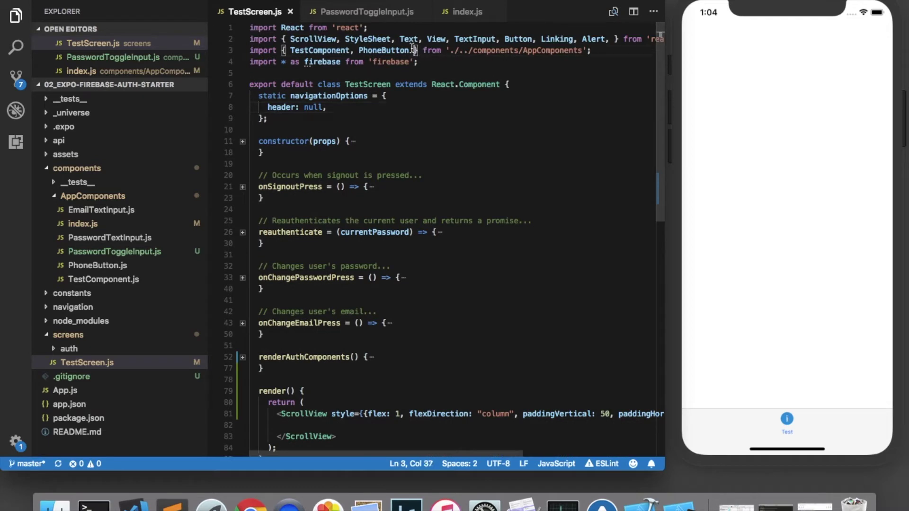
key(Left)
text(, P)
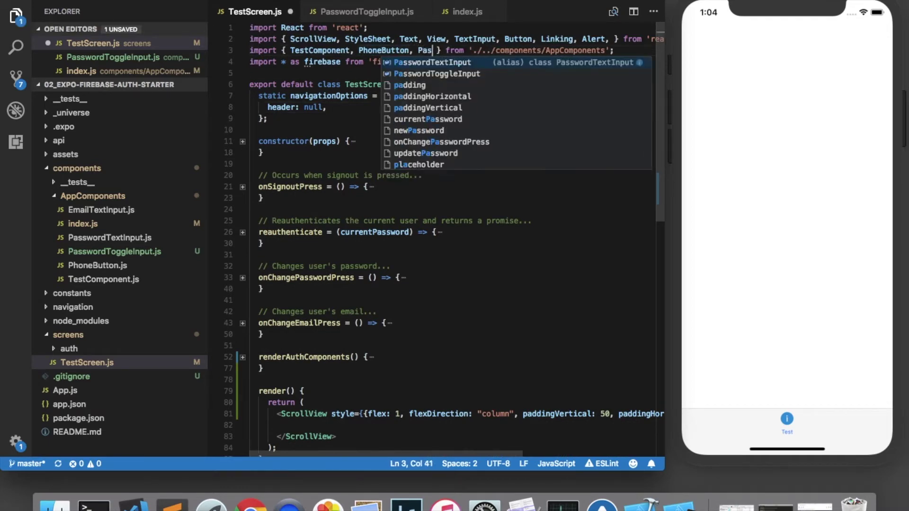
text(assword)
key(Return)
scroll(366, 120, down, 5)
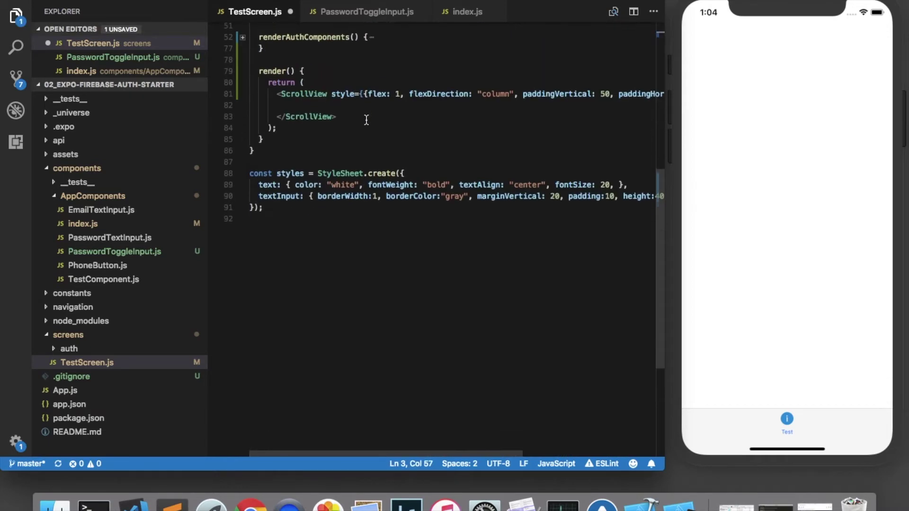
click(342, 103)
text(<)
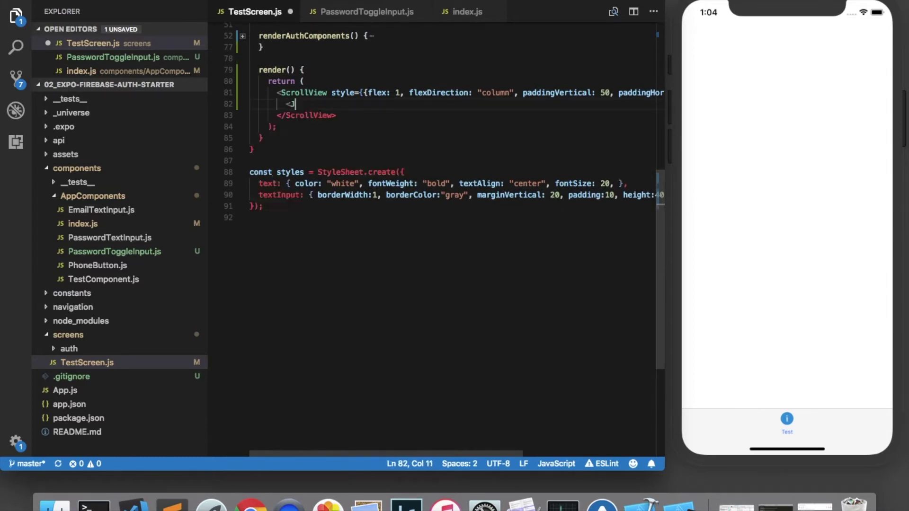
text(Passwo)
key(Return)
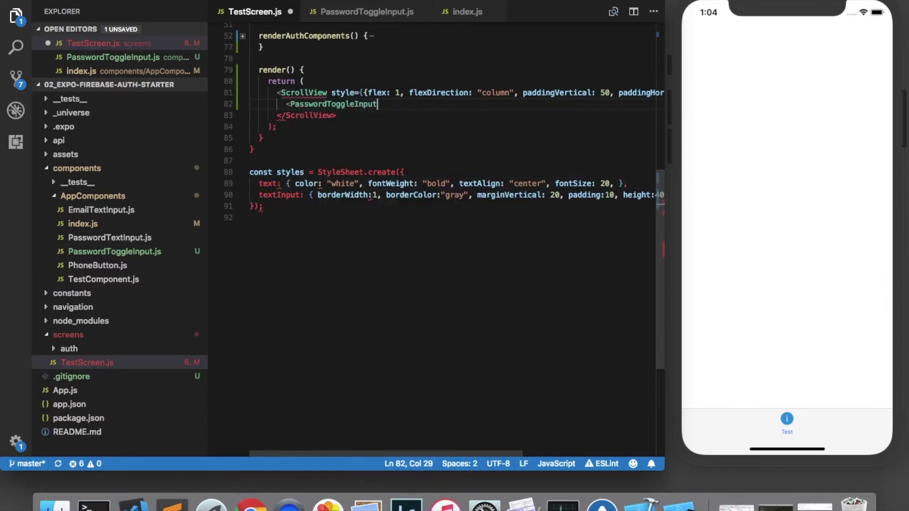
text(/>)
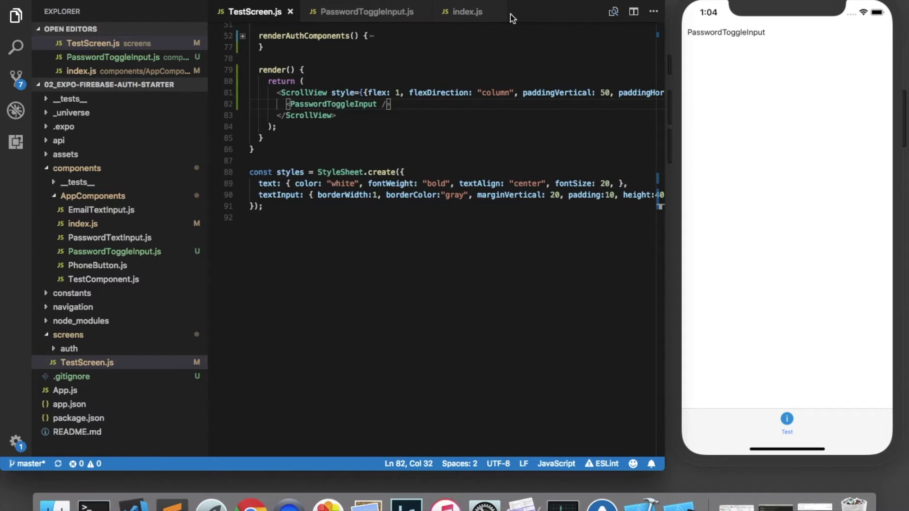
click(496, 12)
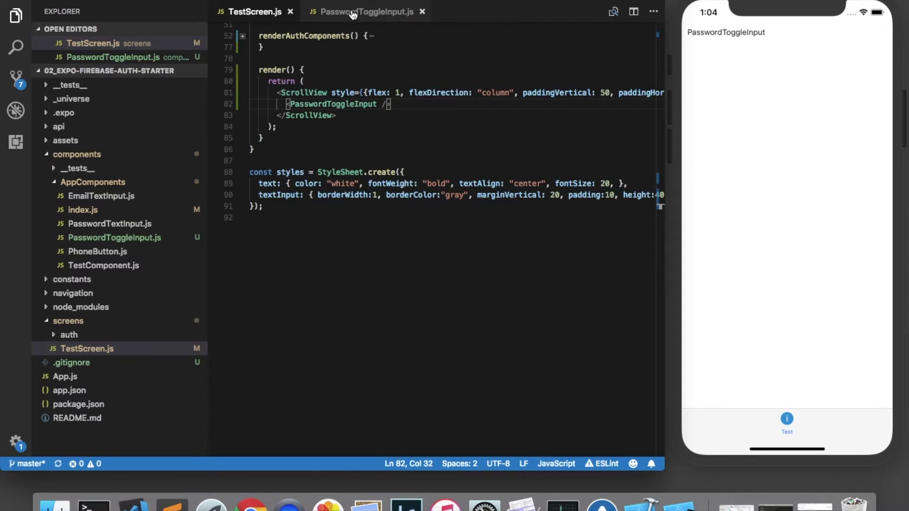
click(353, 12)
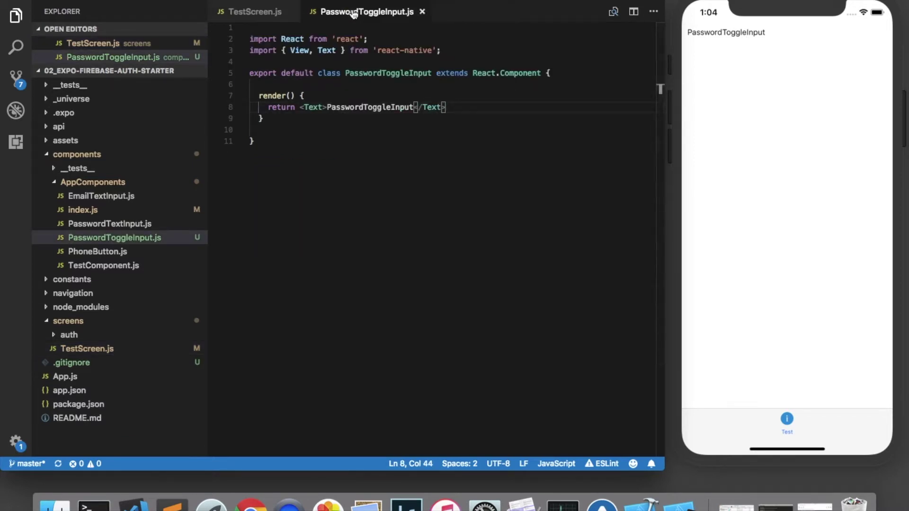
Step: Add TextInput and TouchableOpacity to the react-native import and save
click(339, 51)
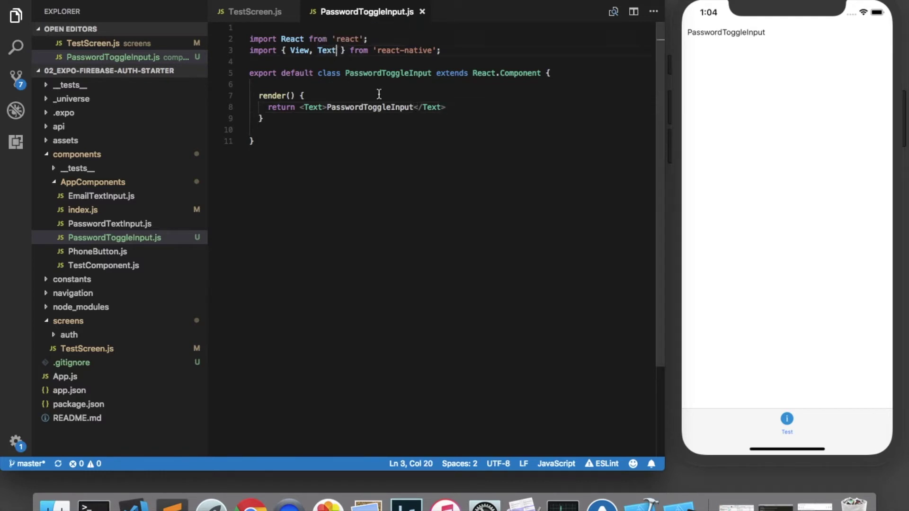
text(, Text)
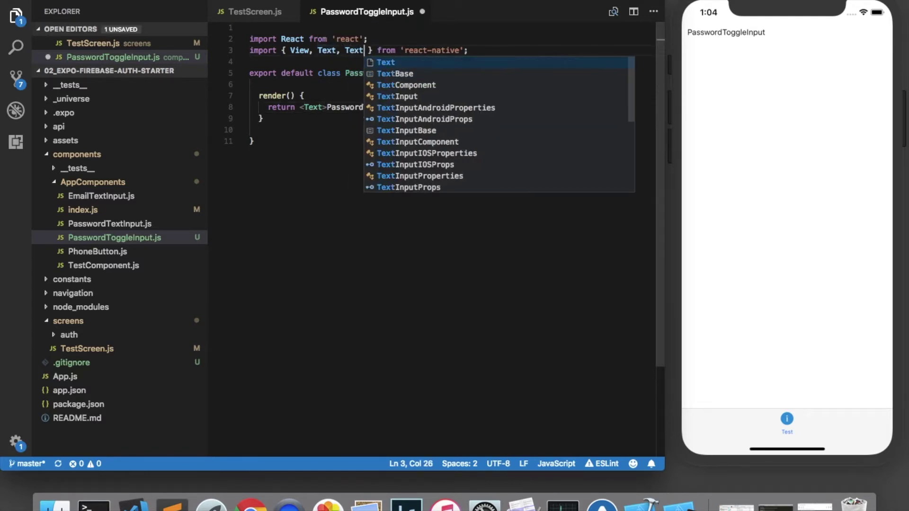
text(In)
key(Return)
text(, Touchab)
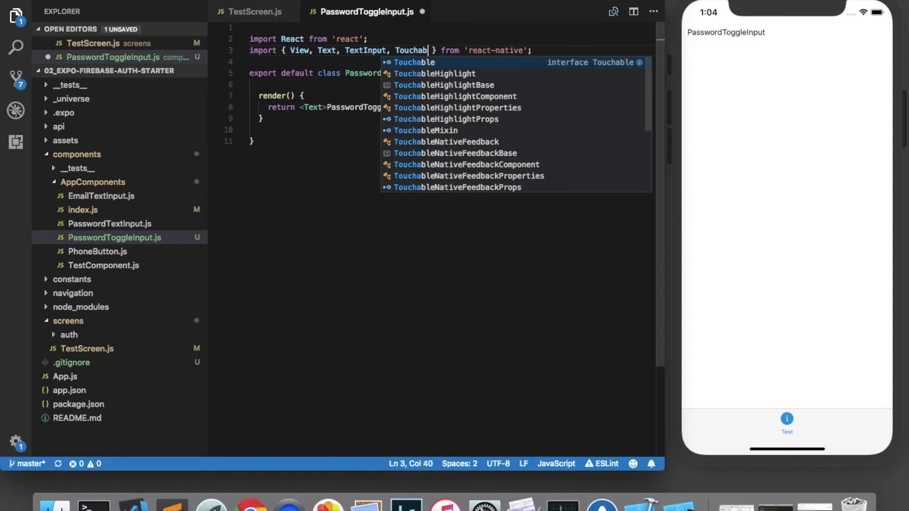
text(leOpacity)
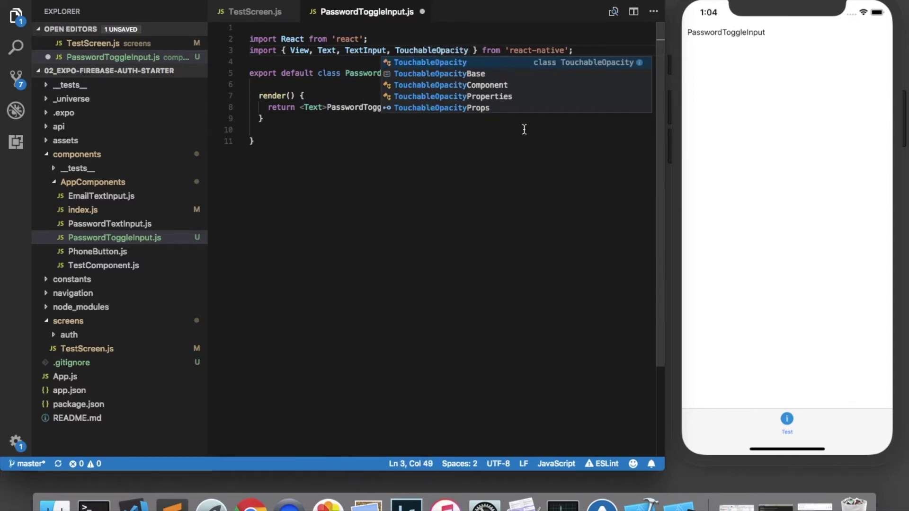
click(591, 53)
key(ctrl+s)
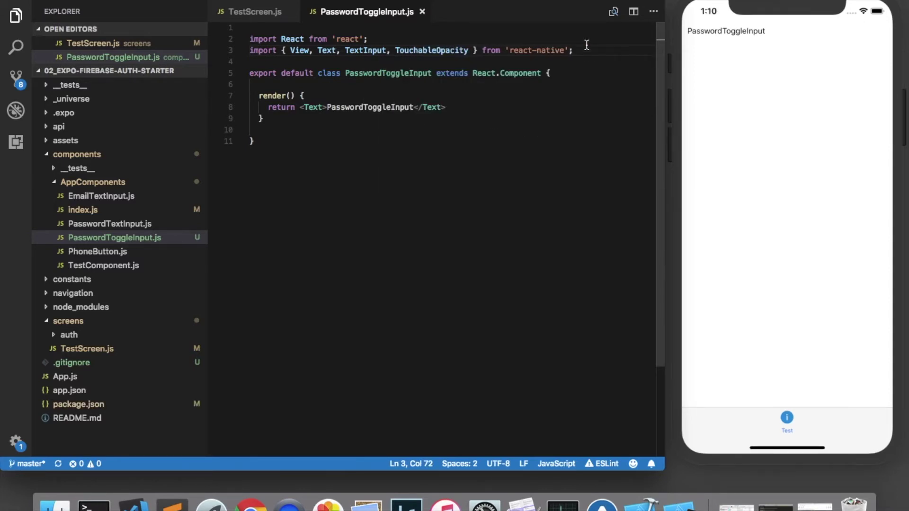
key(Return)
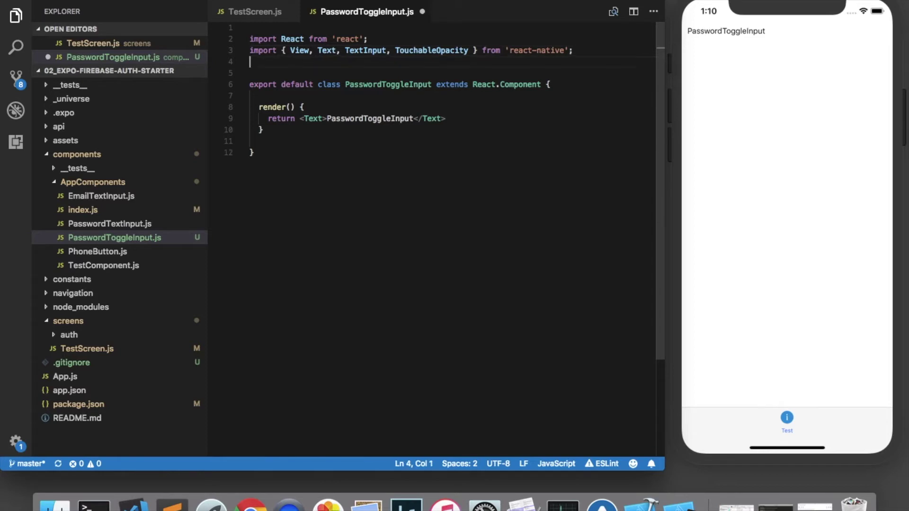
text(import { Mate)
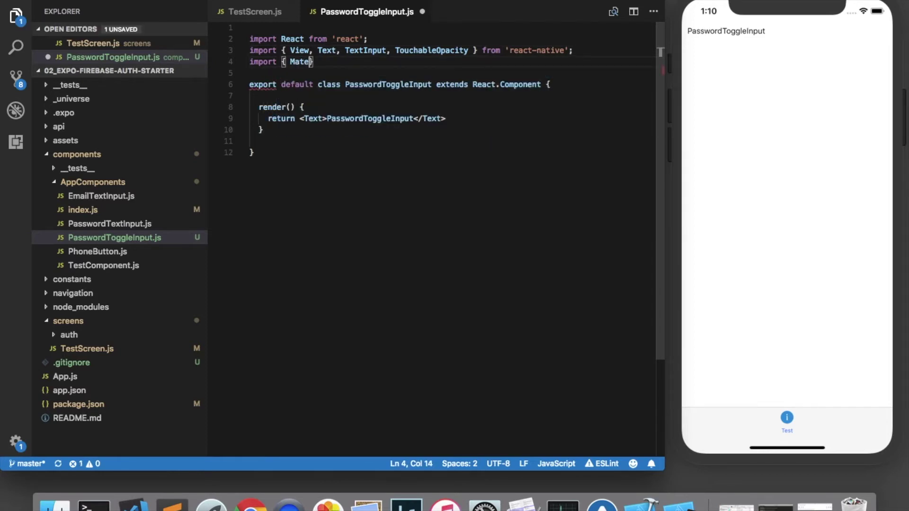
text(rai)
key(BackSpace)
key(BackSpace)
text(ialCo)
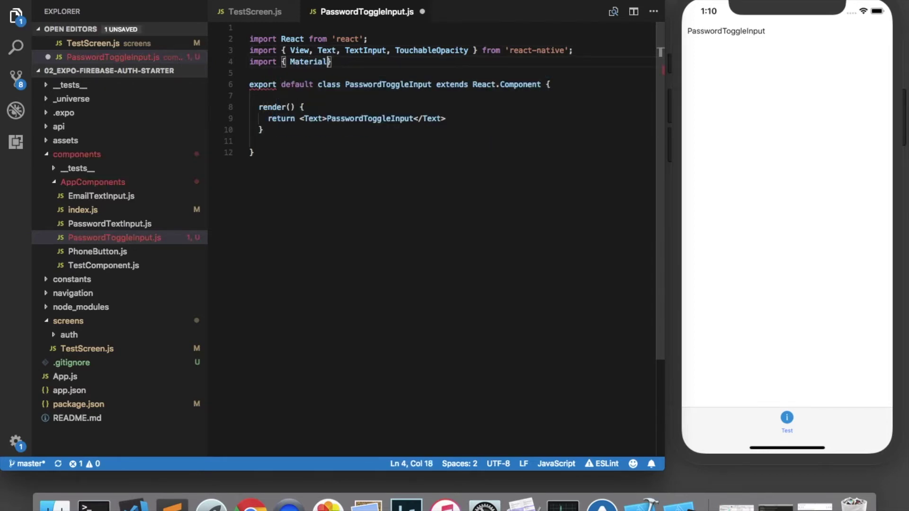
text(mmunity)
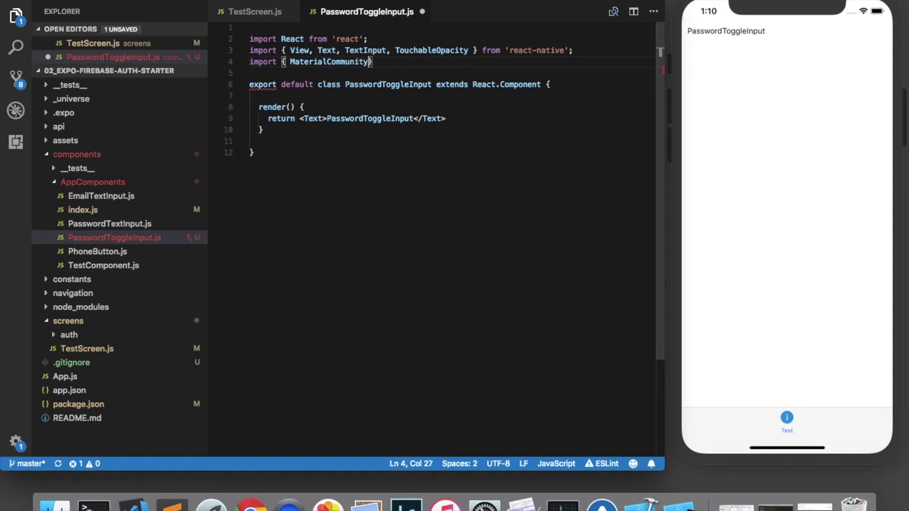
text(Icons as Icon )
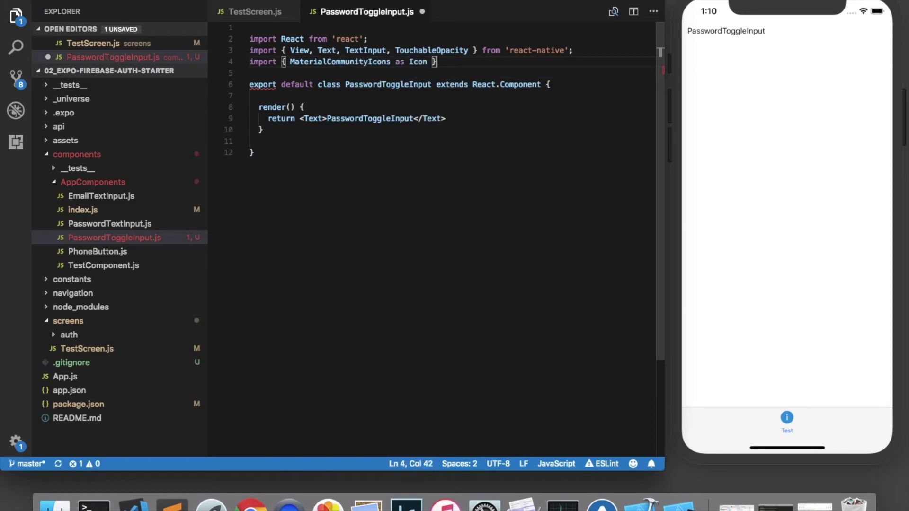
text(} from '@expo)
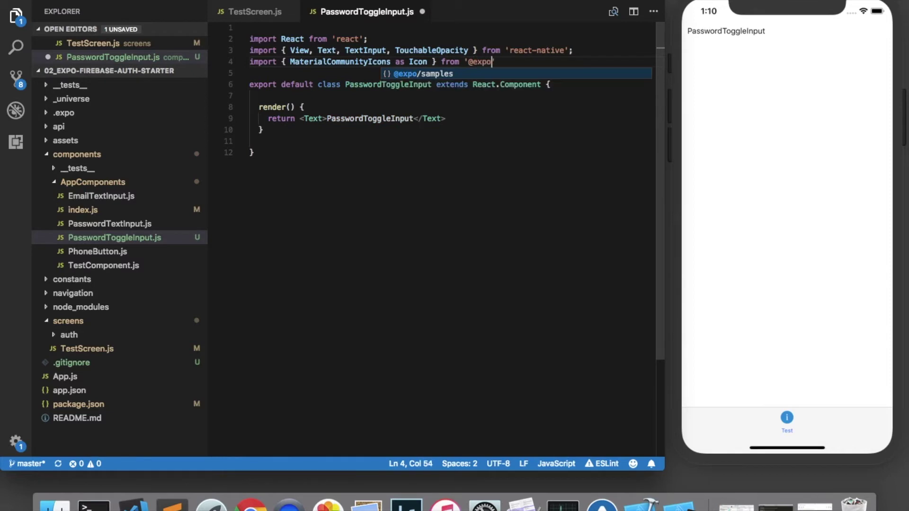
key(Escape)
text(icons)
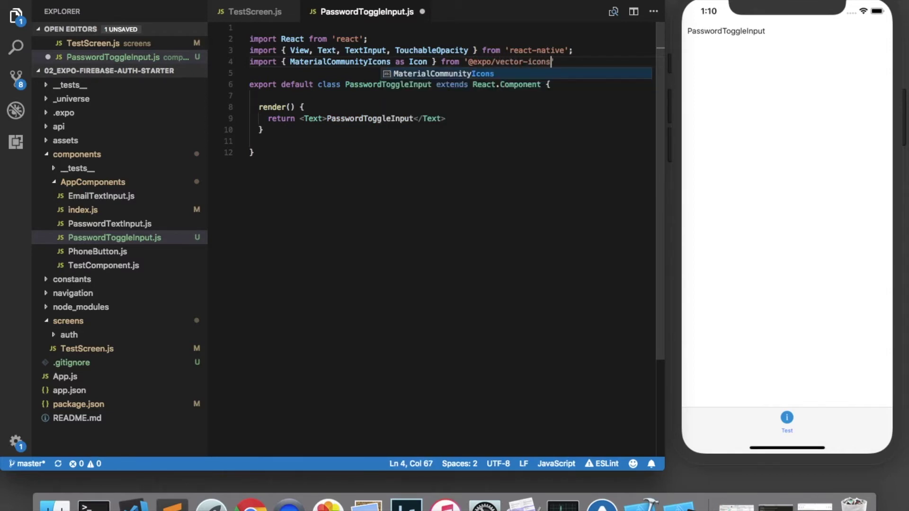
text(';)
key(super+s)
click(451, 118)
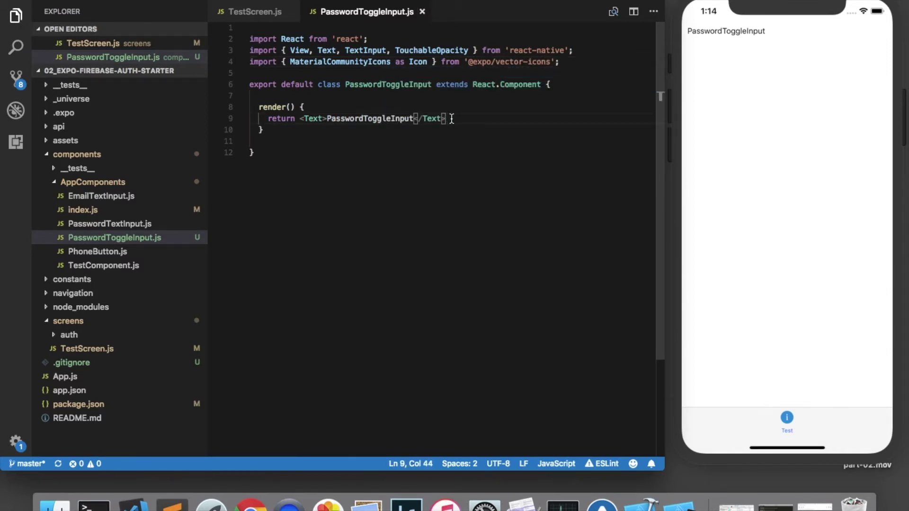
Step: Replace the placeholder return with a View styled borderBottomWidth 1 and flexDirection row
key(super+shift+Left)
key(BackSpace)
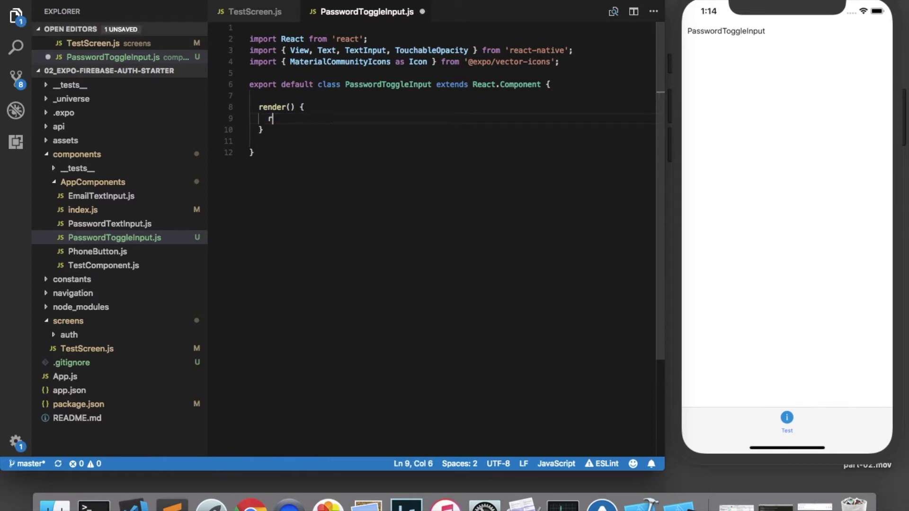
text(return ()
key(Return)
key(Down)
text(;)
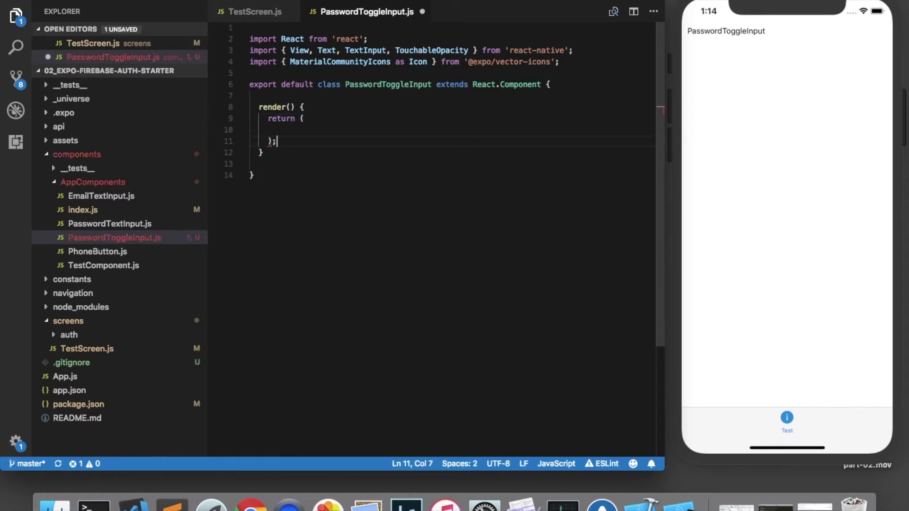
text(<View)
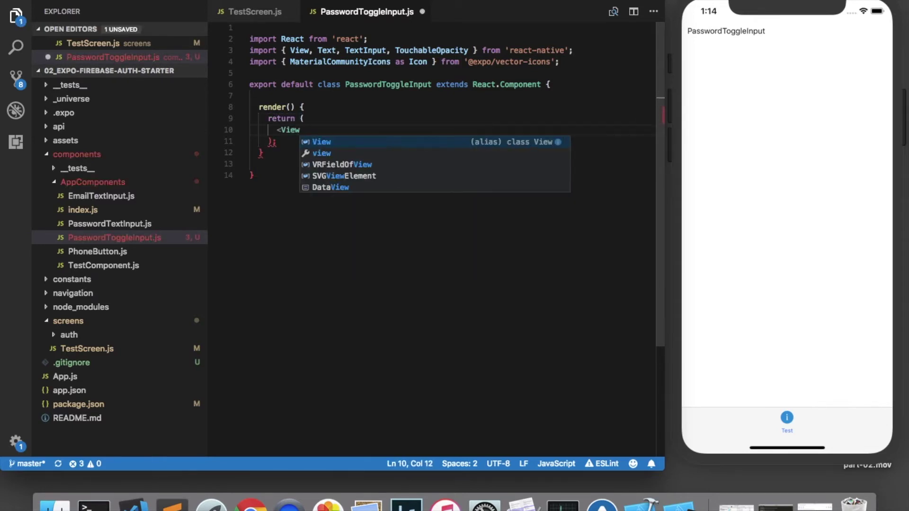
text( style={{border)
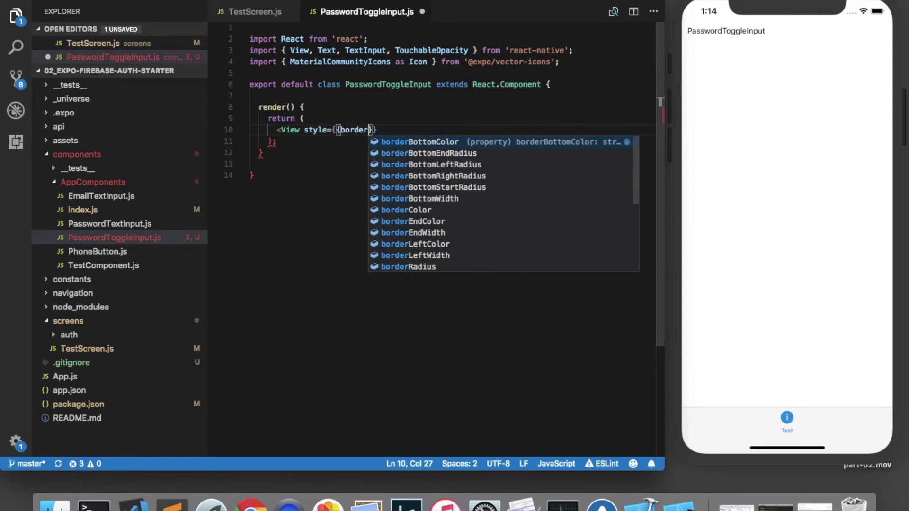
text(BottomWidth)
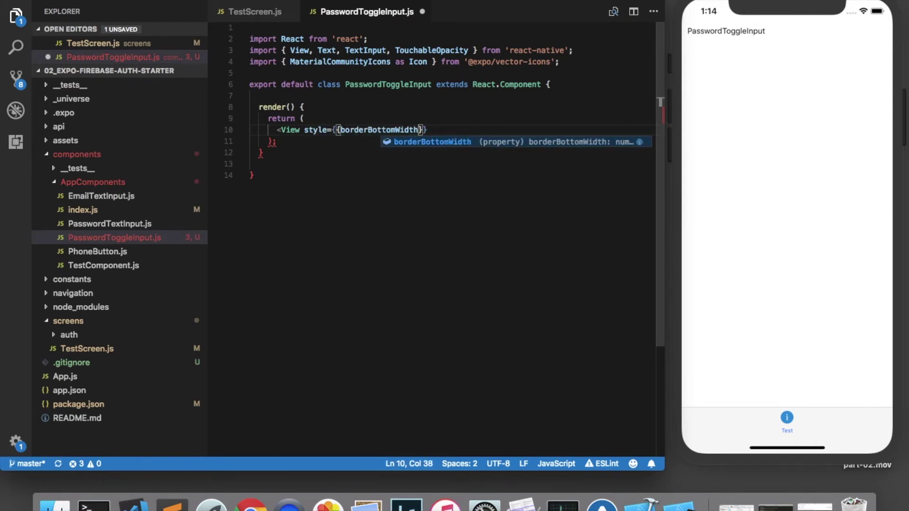
text(: 1, f)
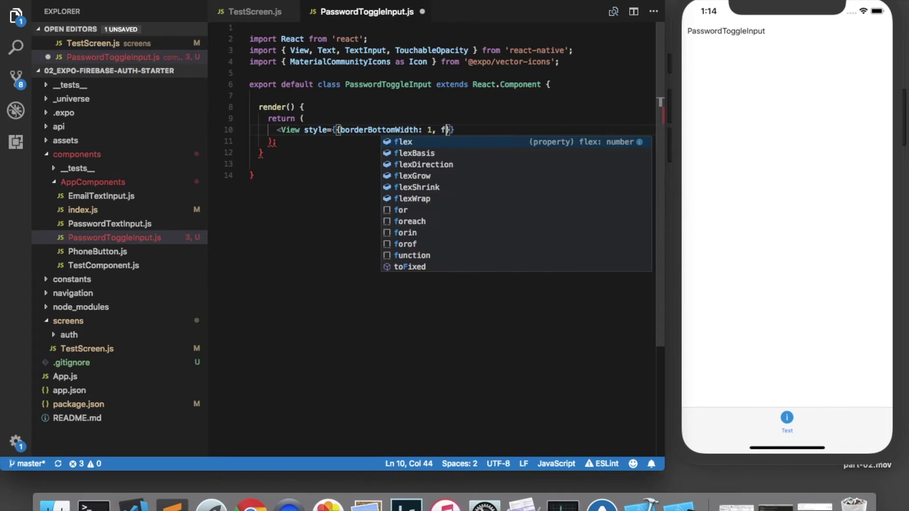
text(lexDire)
key(Tab)
text(: )
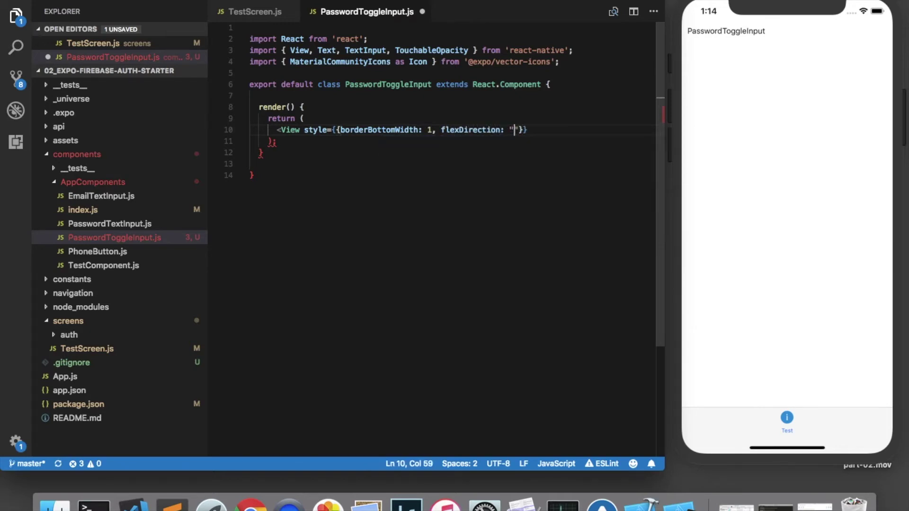
text("row")
text(>)
Step: Put <TextInput /> and <Icon name="eye" size={20} /> inside the View and save
key(Return)
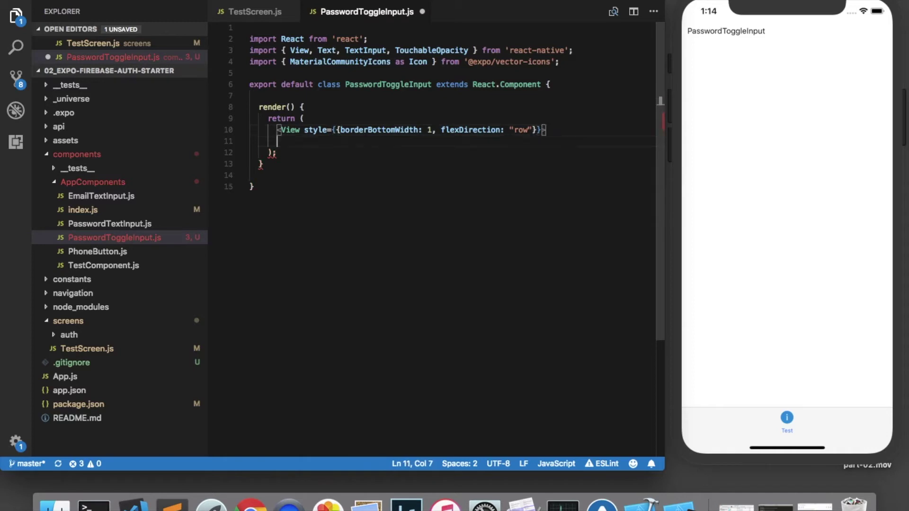
key(Return)
text(iew>)
key(Up)
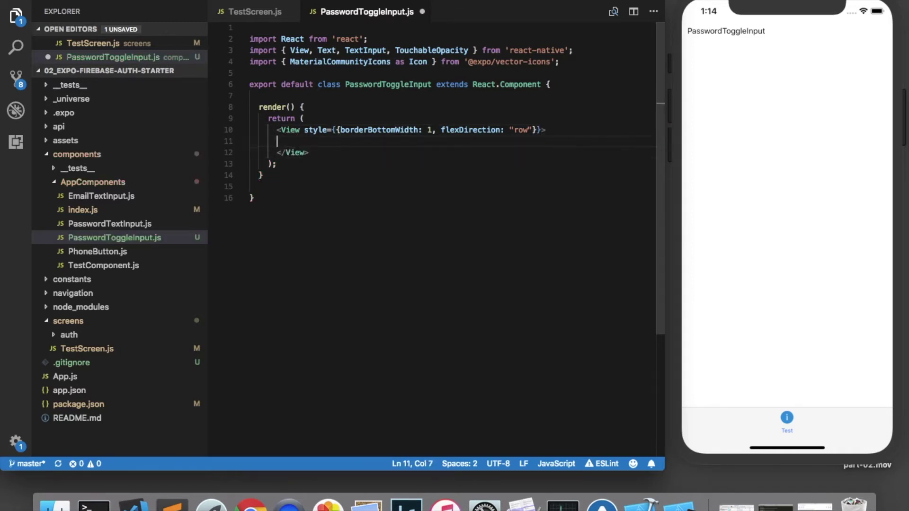
key(Tab)
text(<Text)
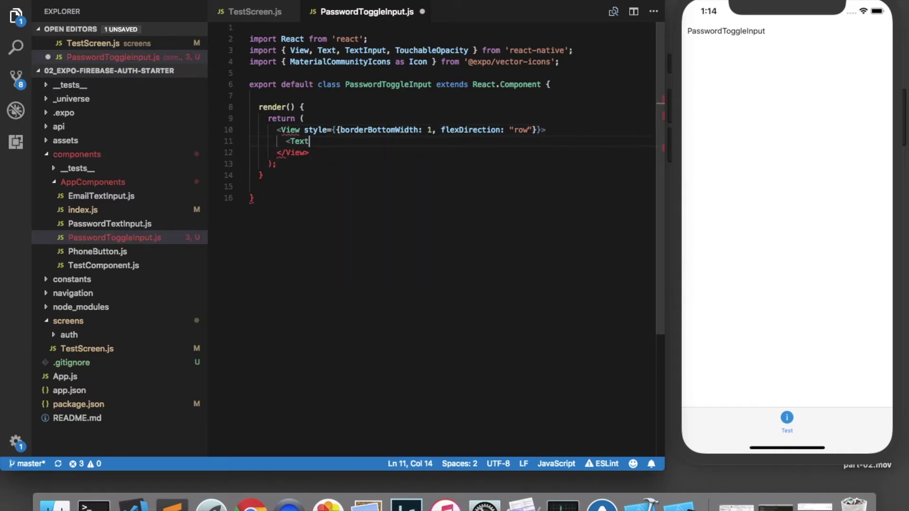
text(Input />)
key(Return)
text(<I)
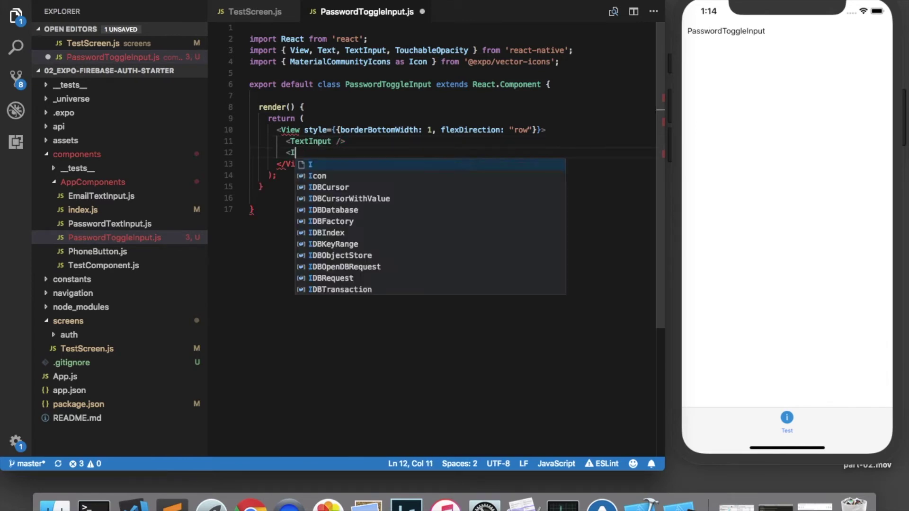
text(con name)
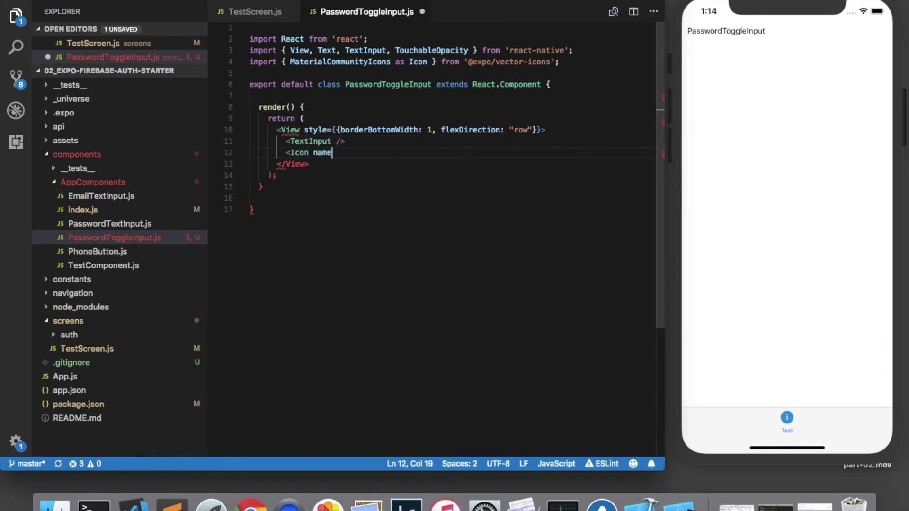
text(="eye" )
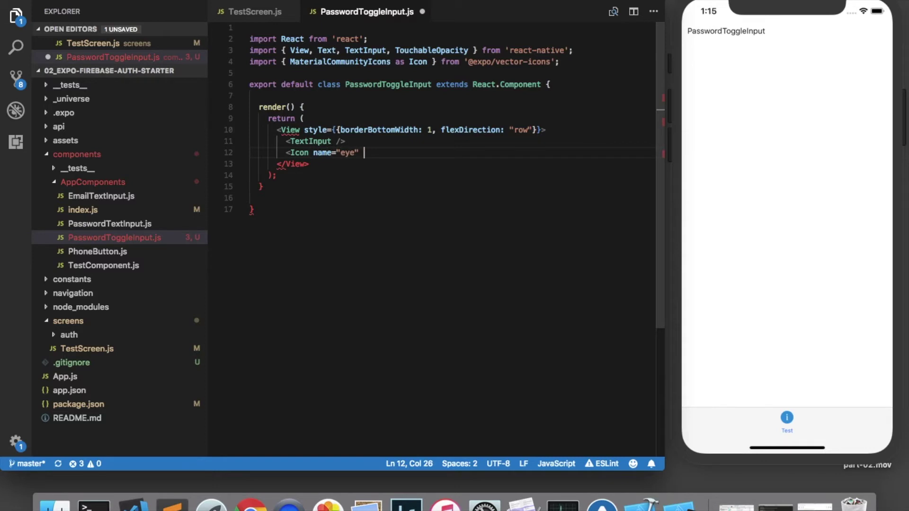
text(size={)
text(20} />)
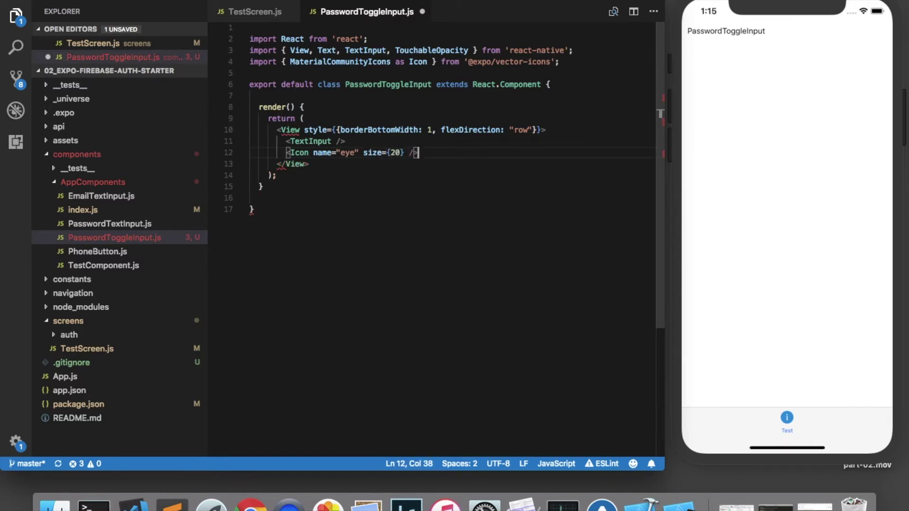
key(cmd+s)
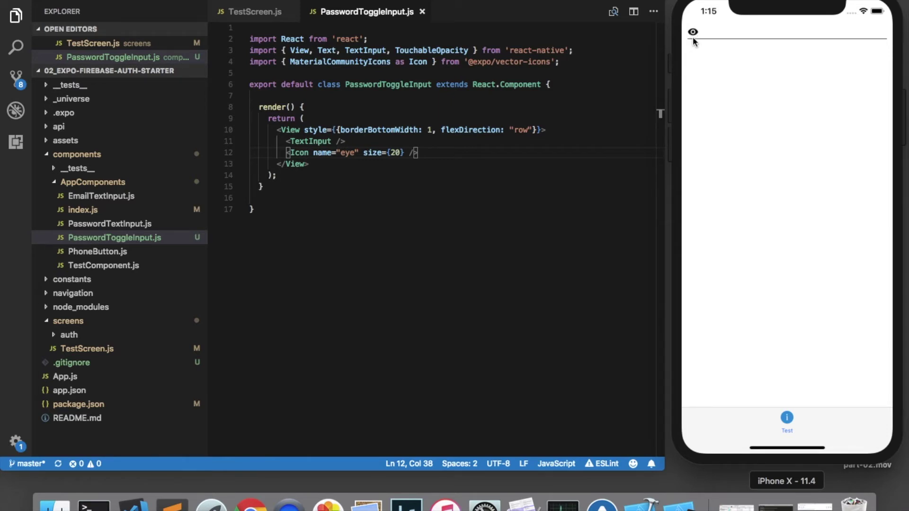
Step: Place the caret right after the TextInput tag
click(348, 141)
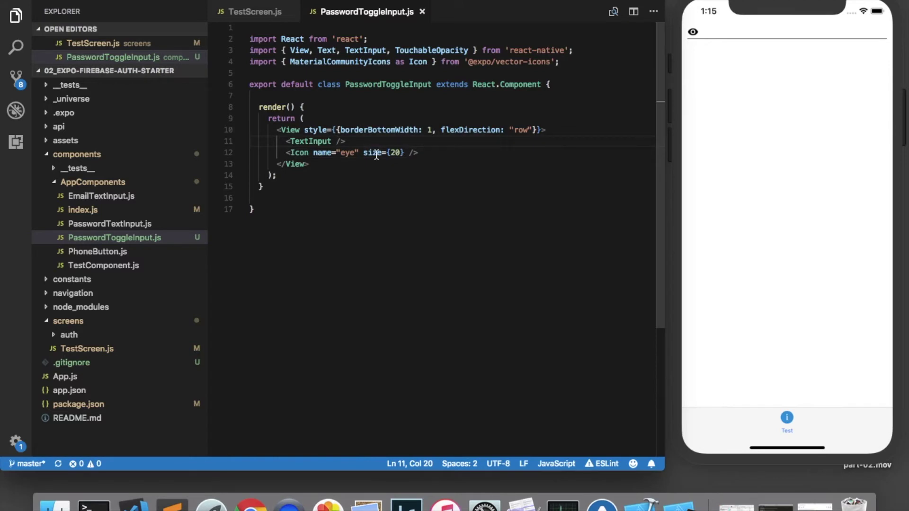
Step: Give the TextInput style={{flex: 1}} on its own line, save, and start another prop line
key(Return)
text(style)
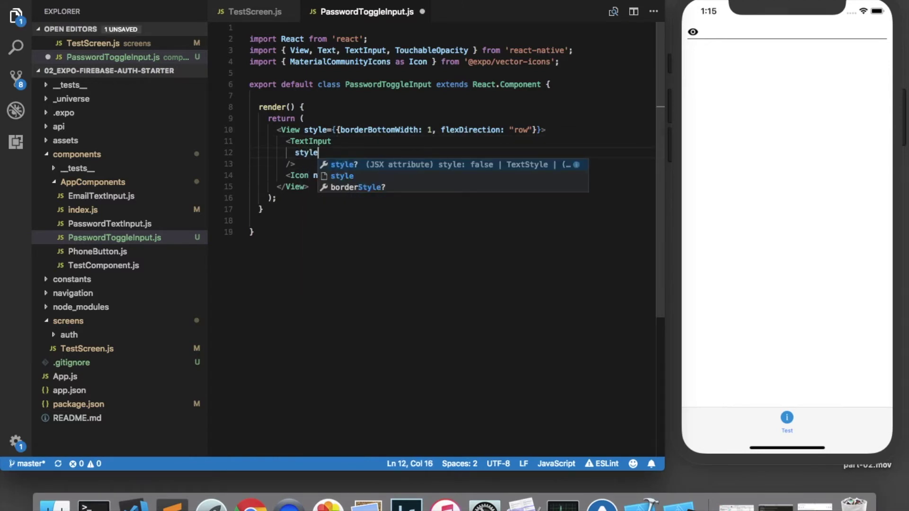
text(={{flex: 1})
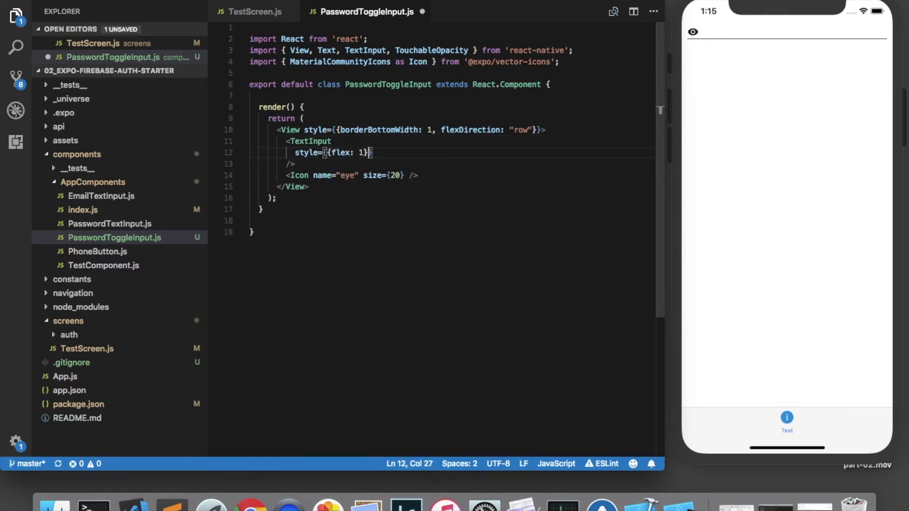
key(ctrl+s)
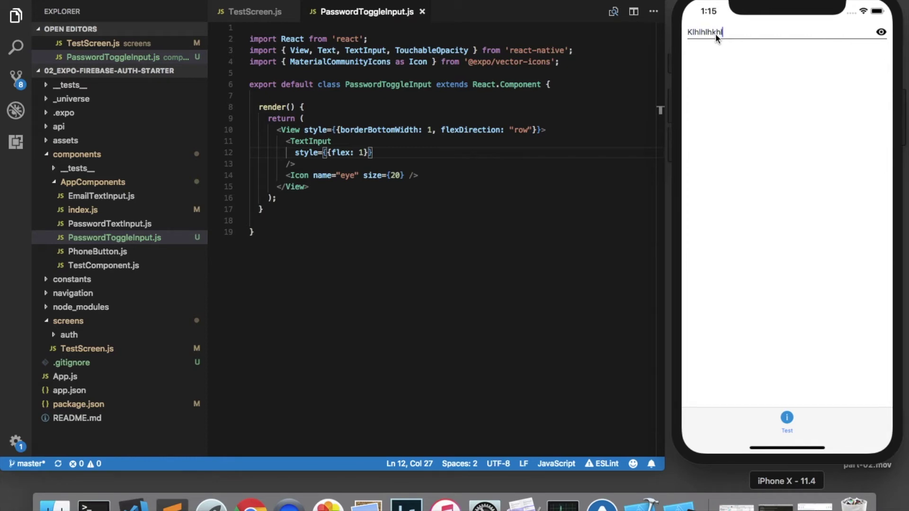
text(khl)
click(379, 151)
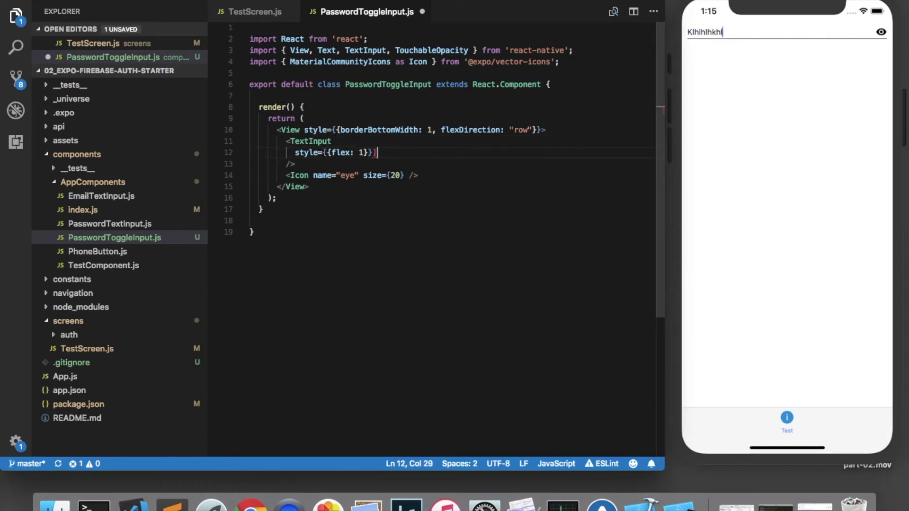
key(Return)
text(sec)
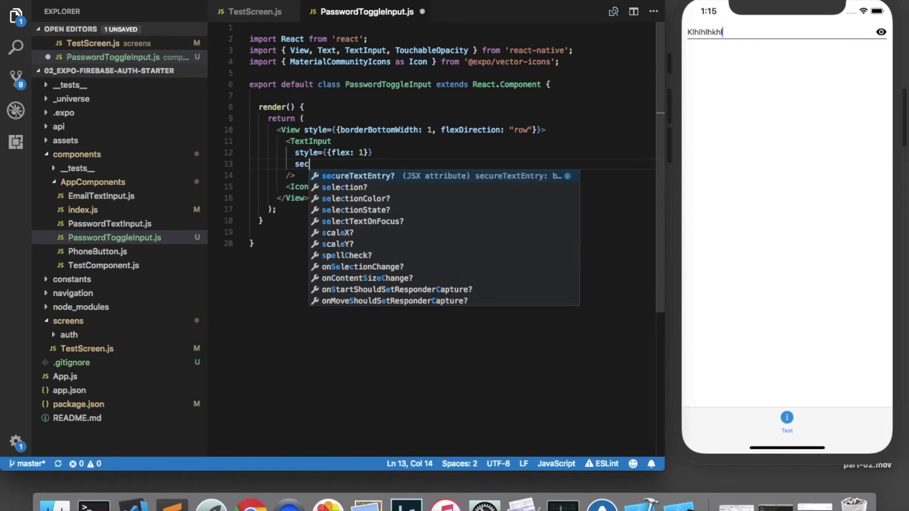
text(ureTextEnt)
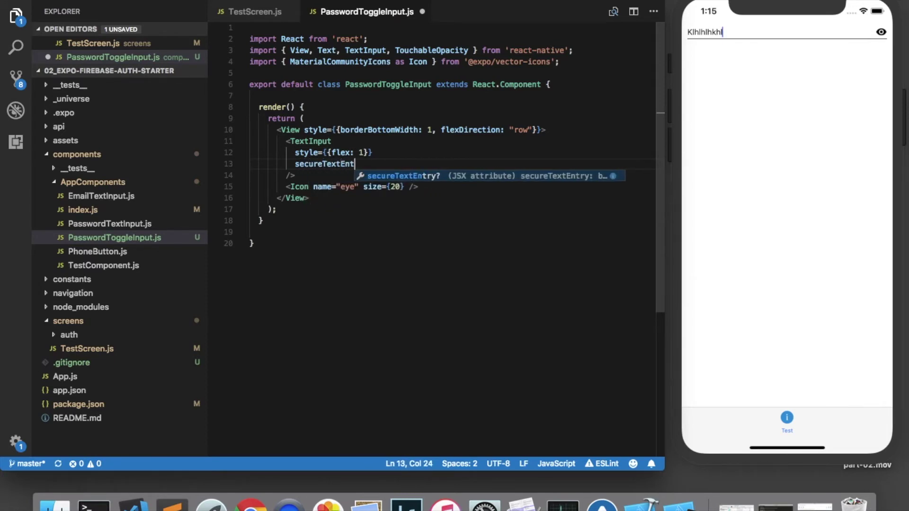
text(ry={tr)
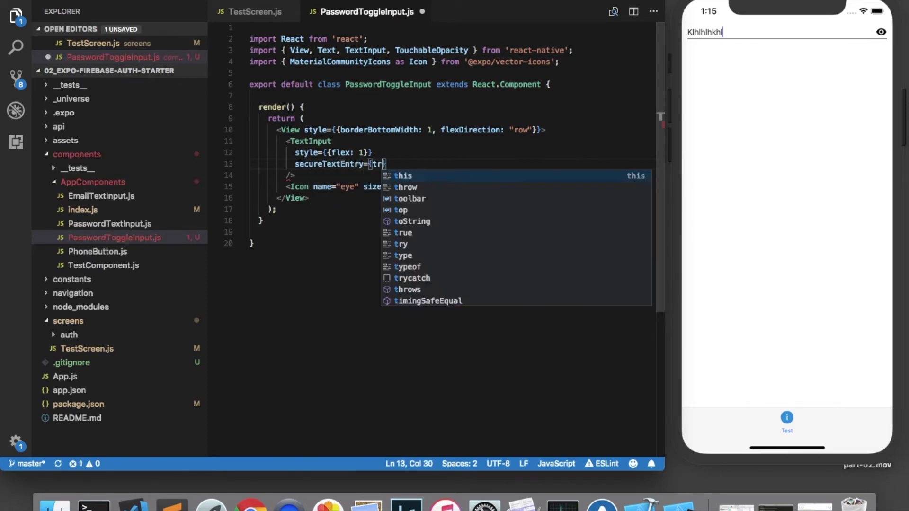
text(ue})
Step: Save with secureTextEntry={true} and confirm the simulator field masks typed text as dots
key(ctrl+s)
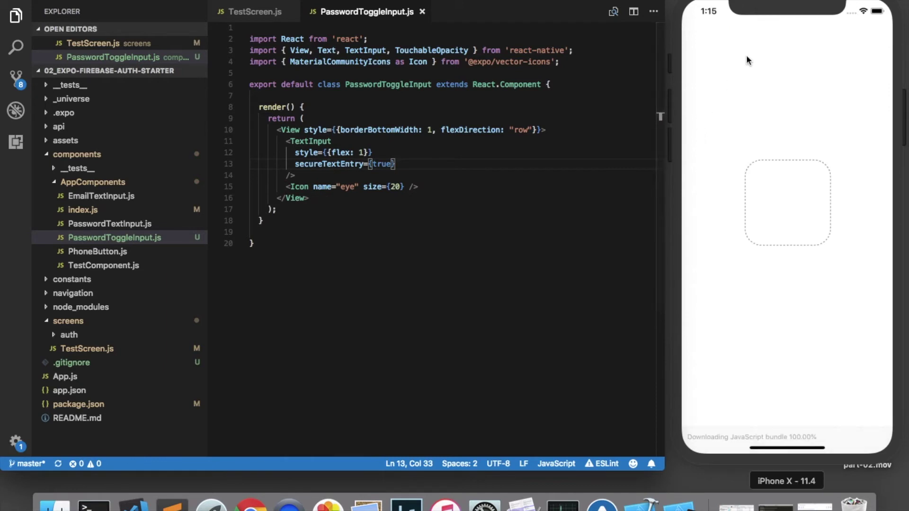
click(718, 38)
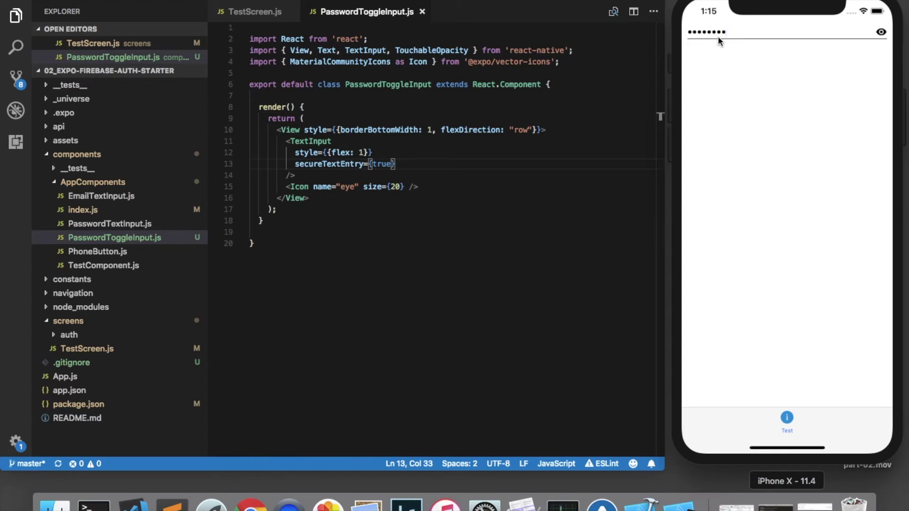
double_click(384, 164)
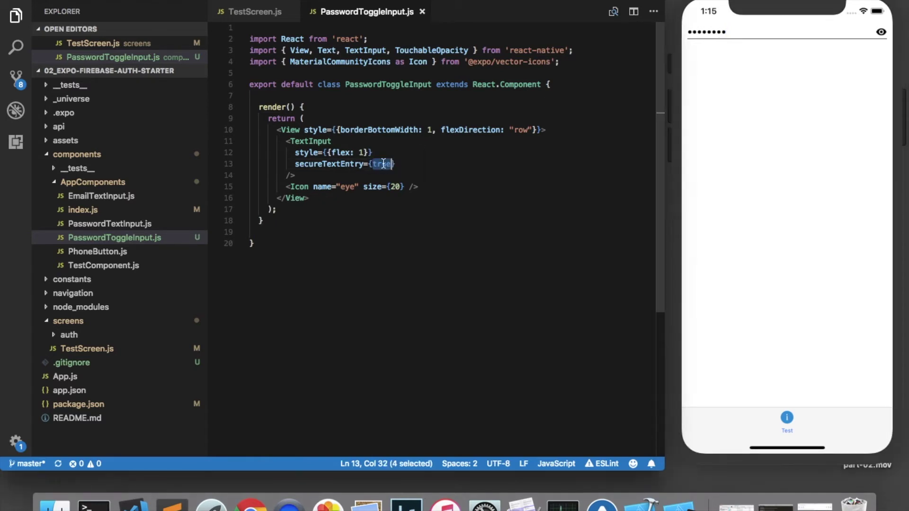
click(305, 96)
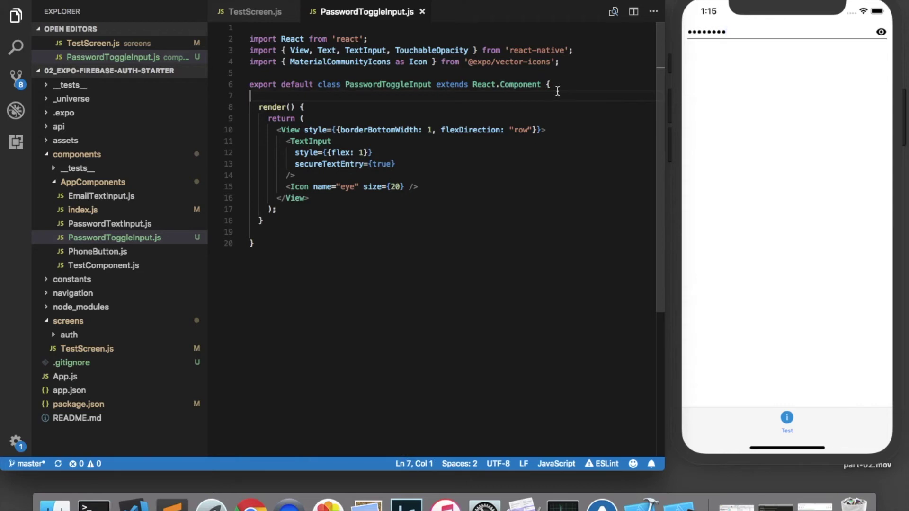
Step: Add a constructor calling super and setting this.state = { secureTextEntry: true }
key(Return)
key(Return)
key(Up)
text(cons)
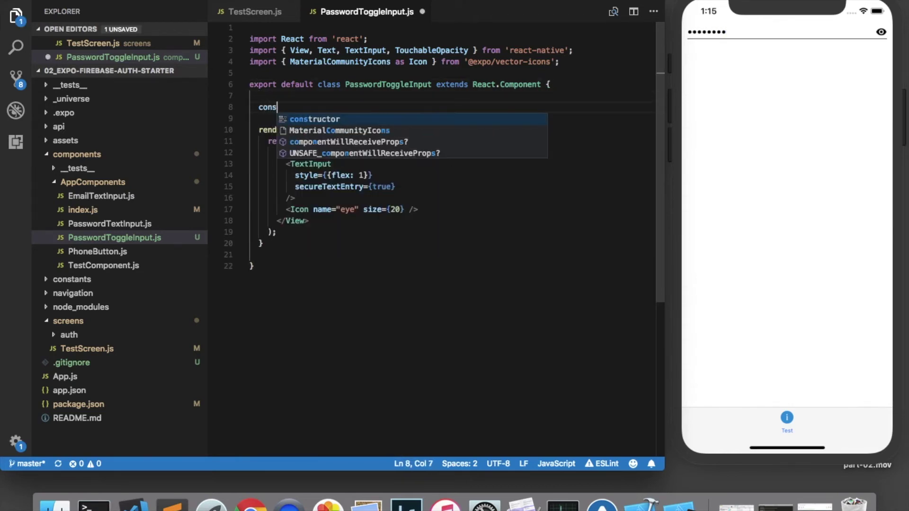
key(Return)
text((props) {)
key(Return)
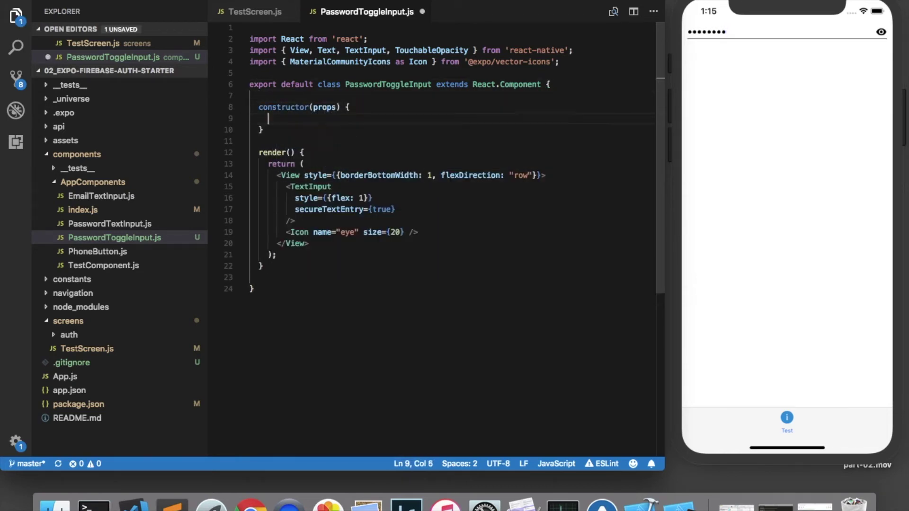
text(super(pr)
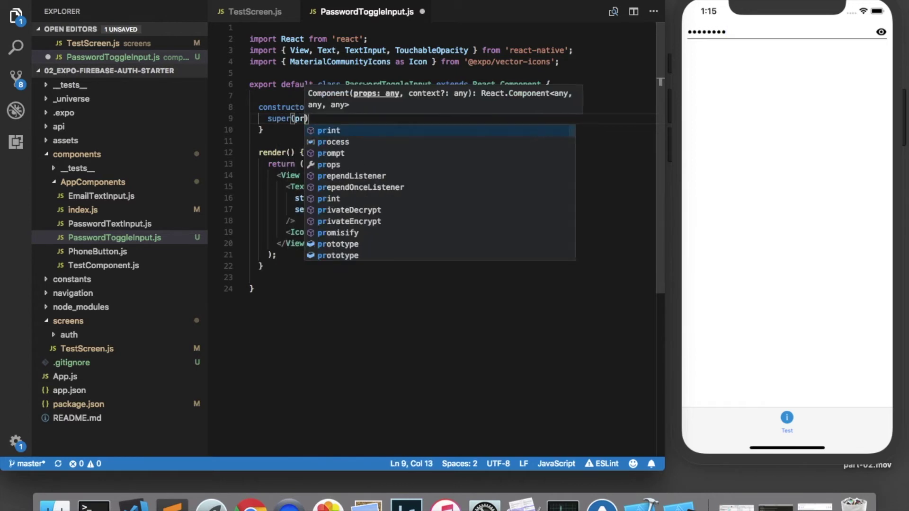
text(ops);)
key(Return)
text(this.state)
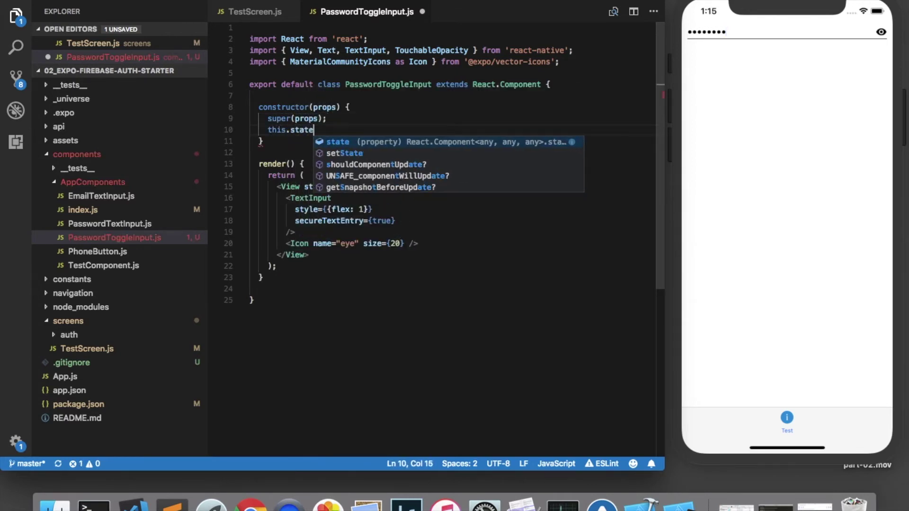
text( = {)
key(Return)
text(sec)
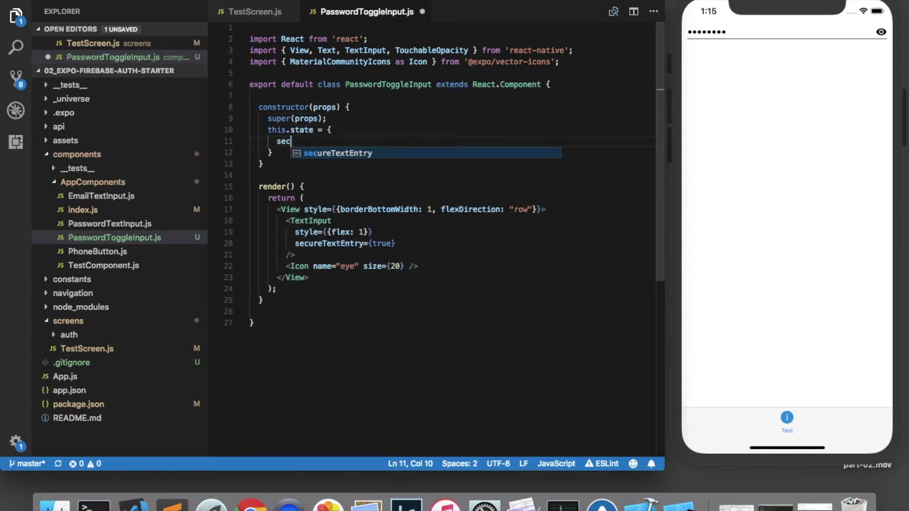
text(ureTextEntry: )
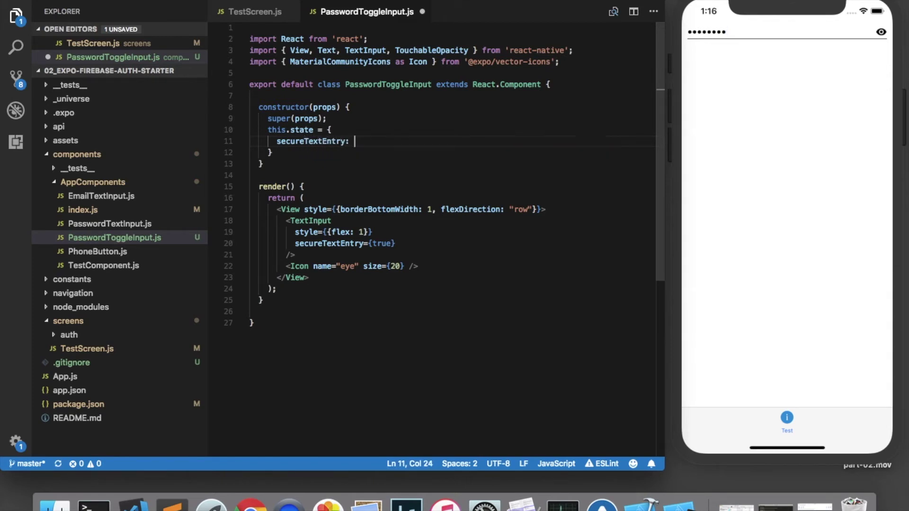
text(true)
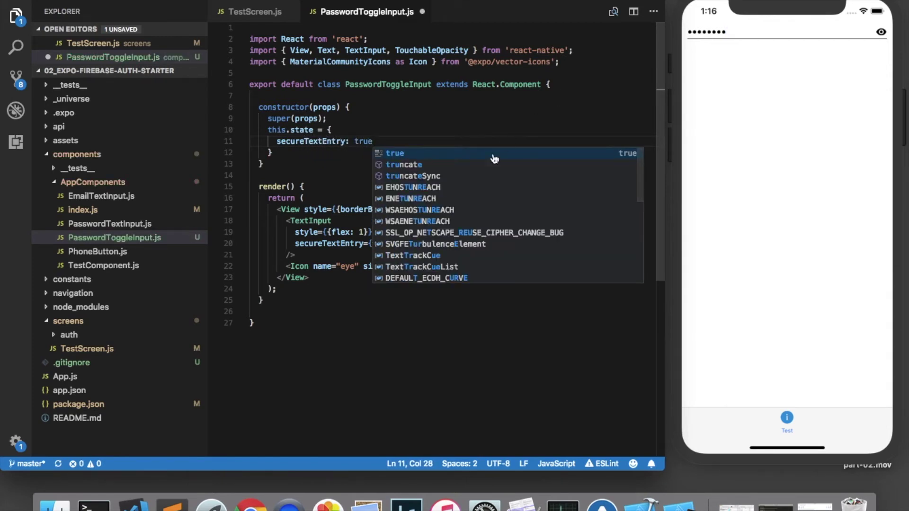
Step: Replace the hard-coded secureTextEntry={true} with {this.state.secureTextEntry}
click(318, 209)
double_click(381, 243)
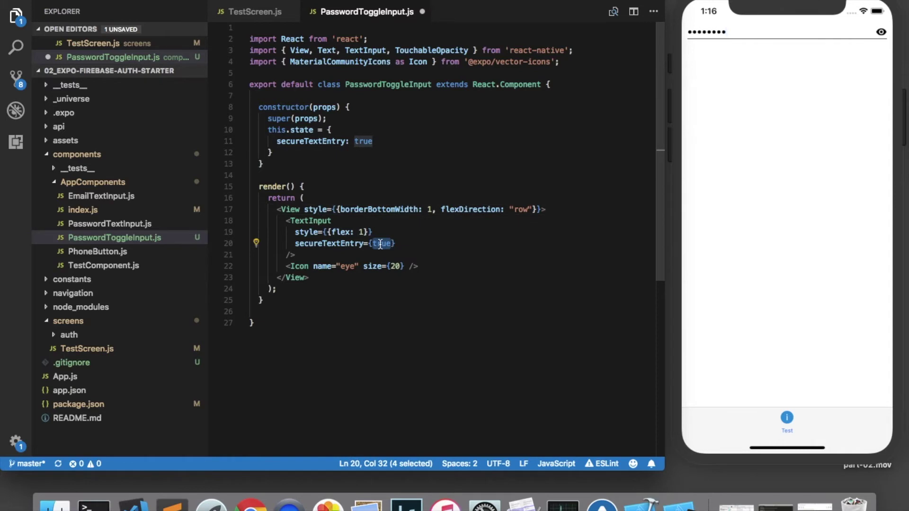
text(this.state.secu)
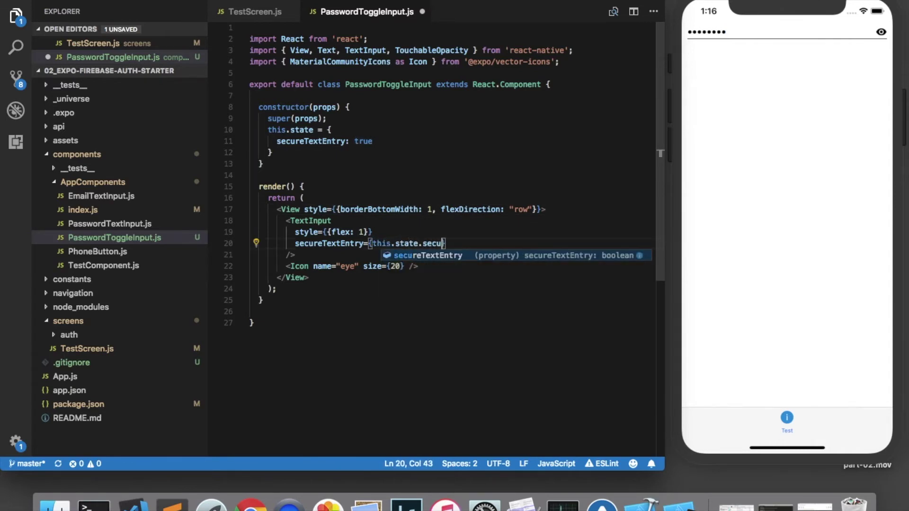
text(reTextEntr)
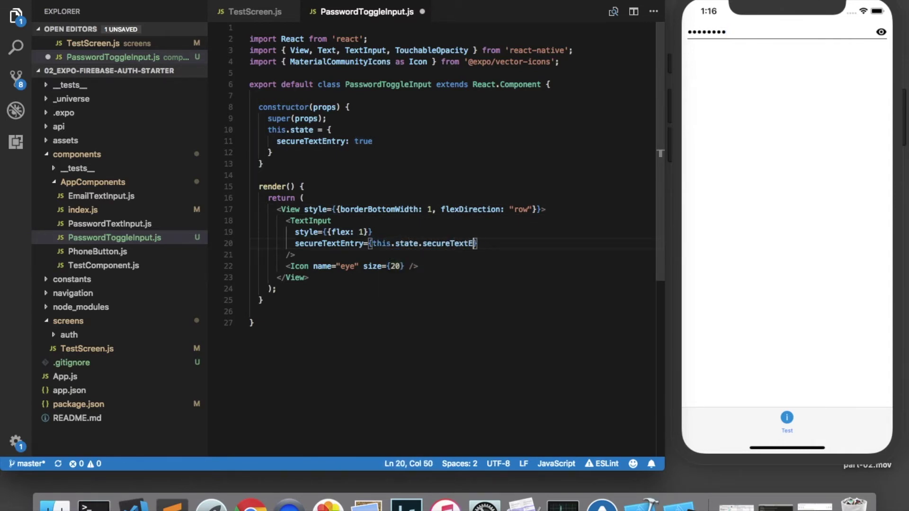
text(y)
click(354, 224)
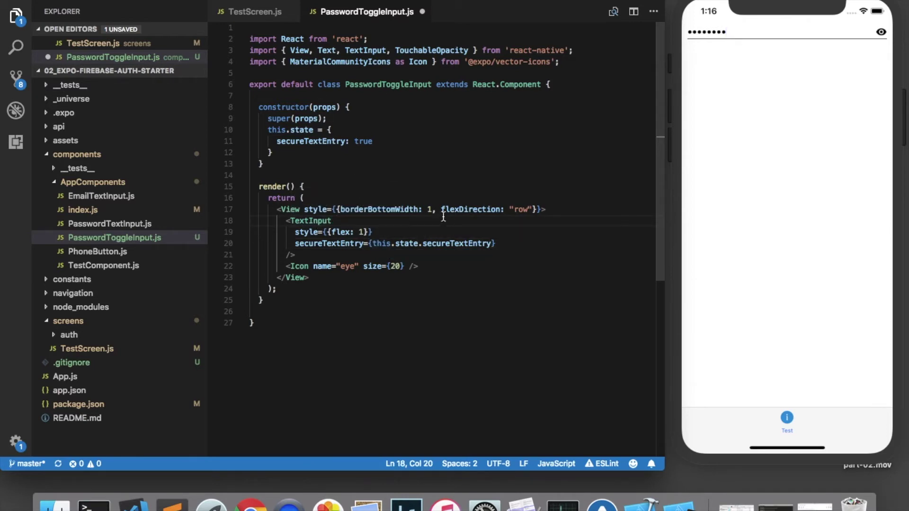
text({...)
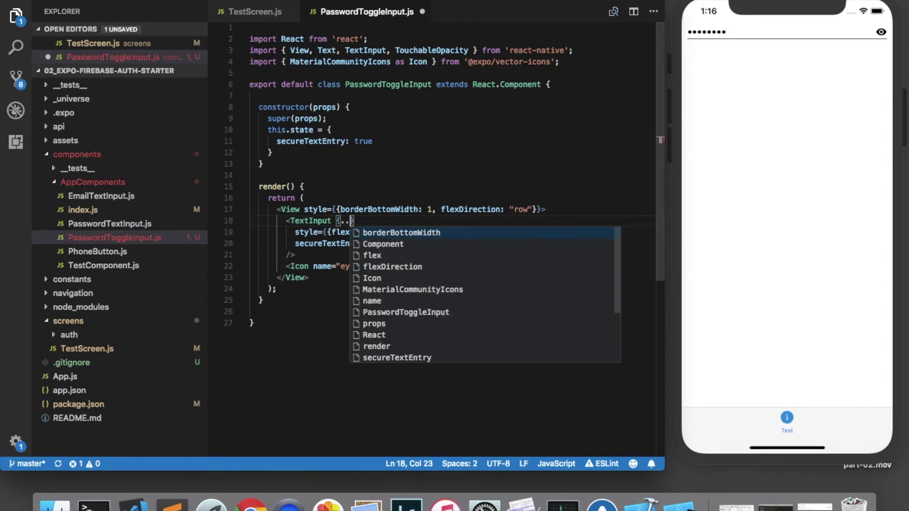
text(thisp)
Step: Add {...this.props} to the TextInput tag via autocomplete and dismiss the type tooltip
key(BackSpace)
text(.pro)
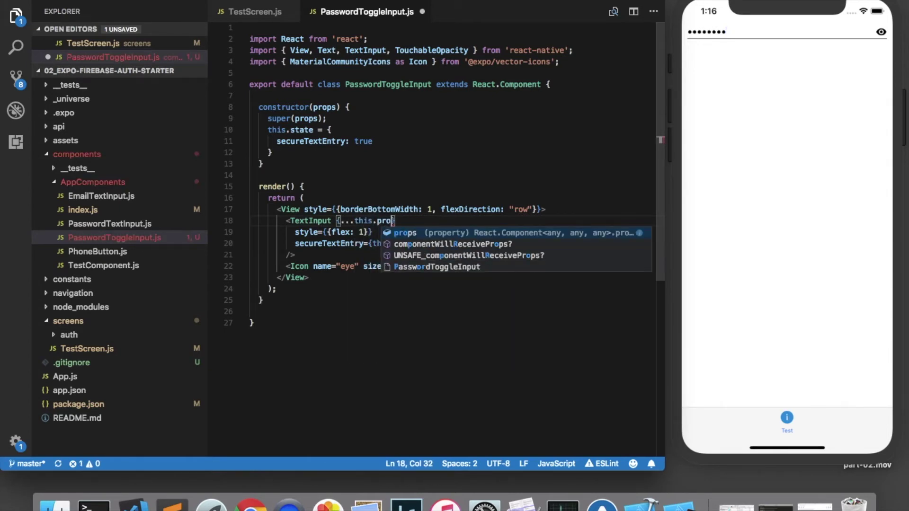
text(ps)
click(414, 182)
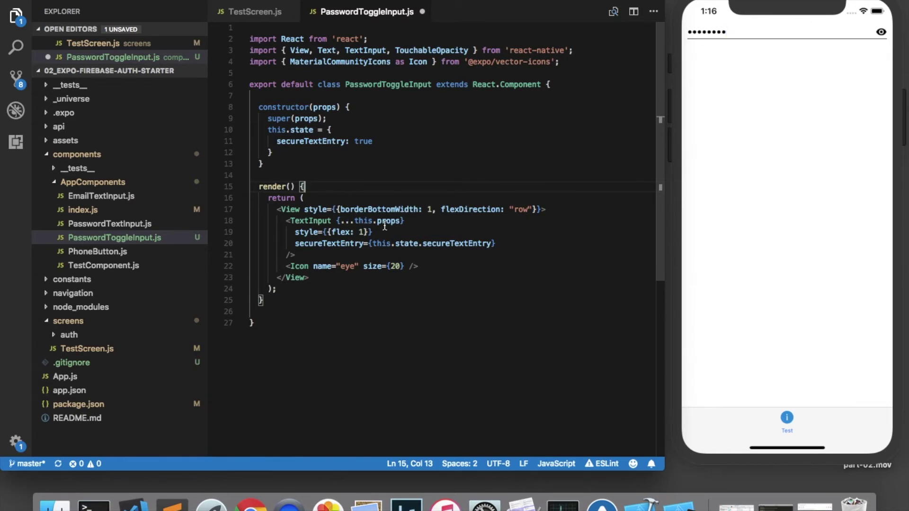
mouse_move(389, 220)
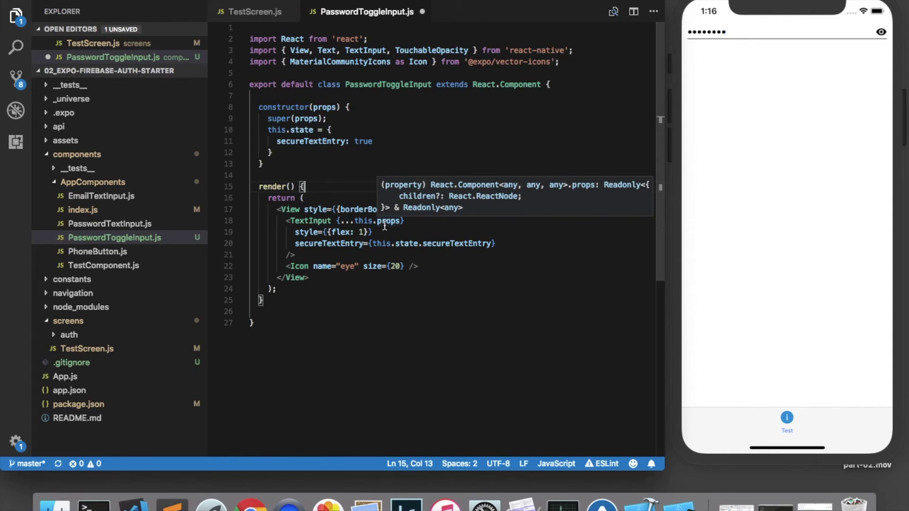
click(426, 244)
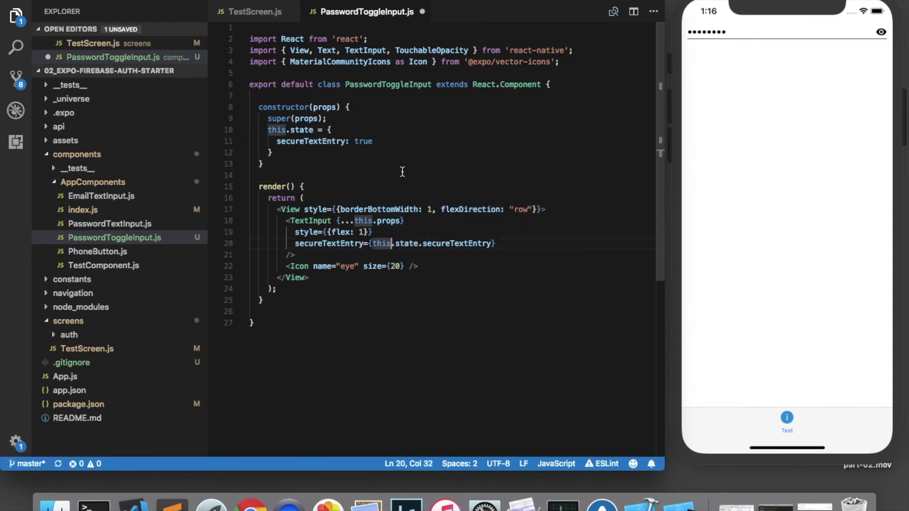
Step: Insert opening and closing TouchableOpacity tags around the eye Icon
click(309, 257)
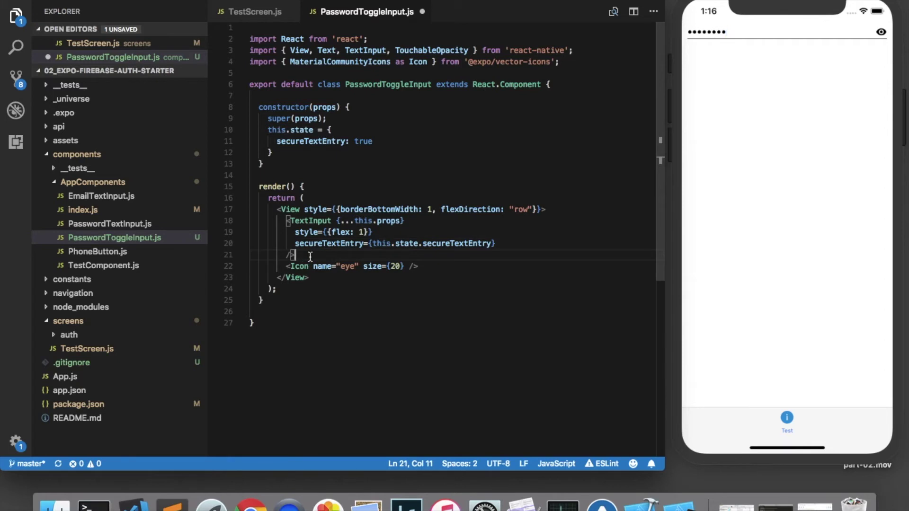
key(Return)
text(<To)
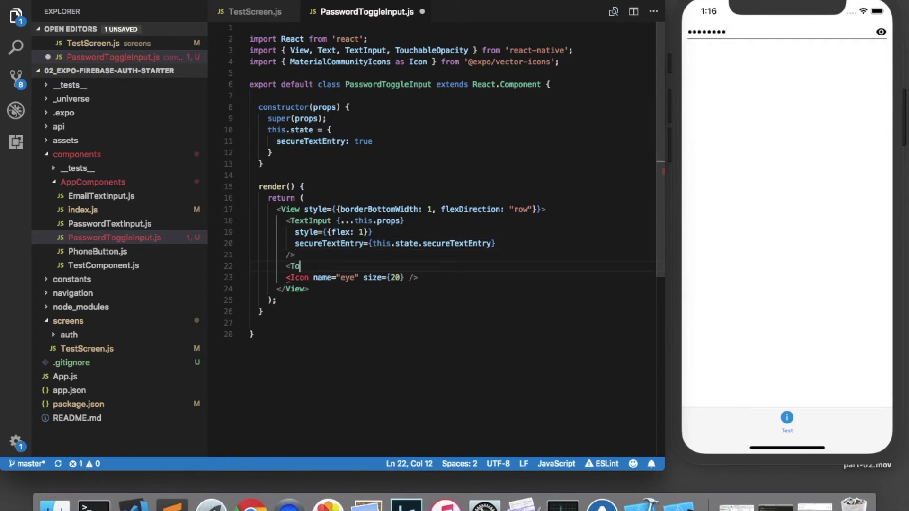
text(ucha)
key(Return)
text(>)
key(Down)
key(End)
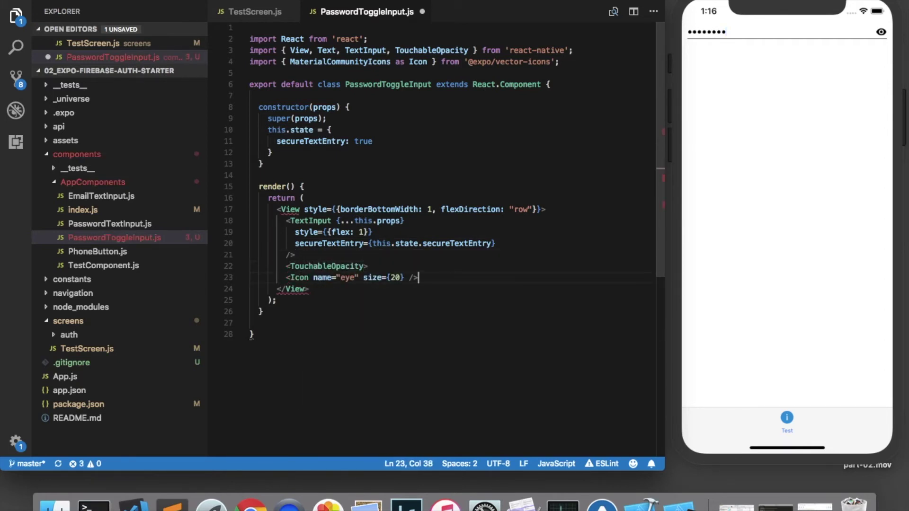
key(Return)
text(</Touchable)
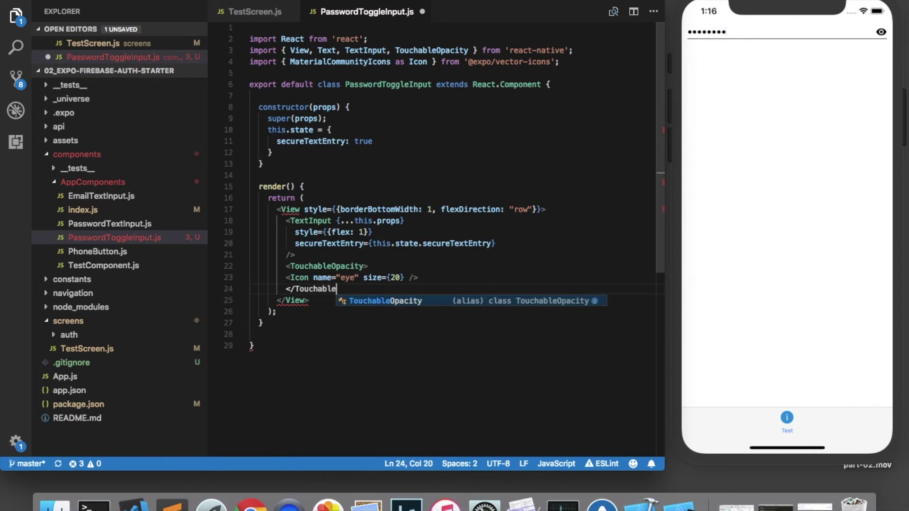
text(Opacity>)
Step: Indent the Icon inside the TouchableOpacity with onPress={this.onIconPress}
key(Up)
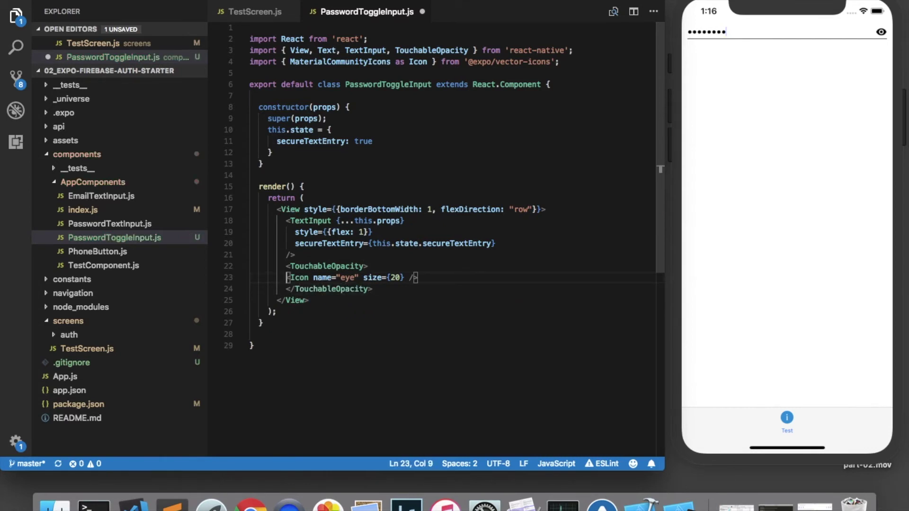
key(Tab)
key(Up)
key(alt+Right)
text(onPr)
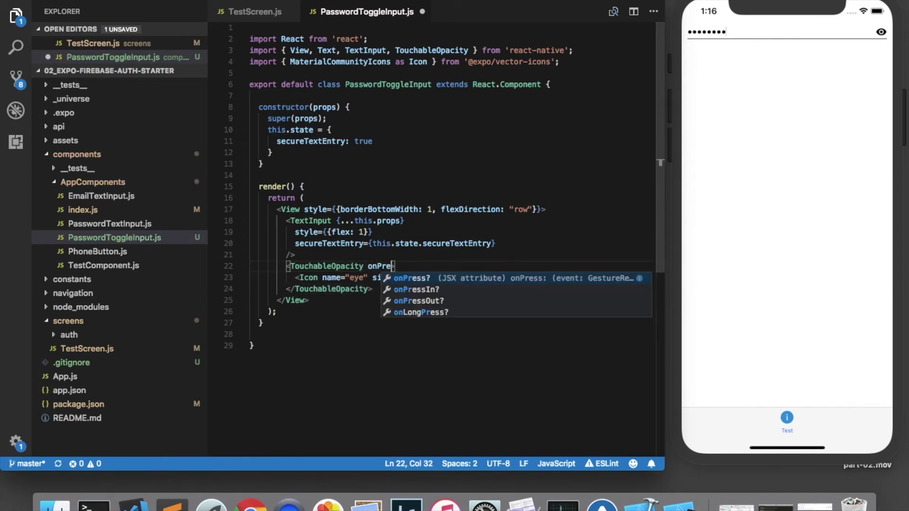
text(ess={this.onI)
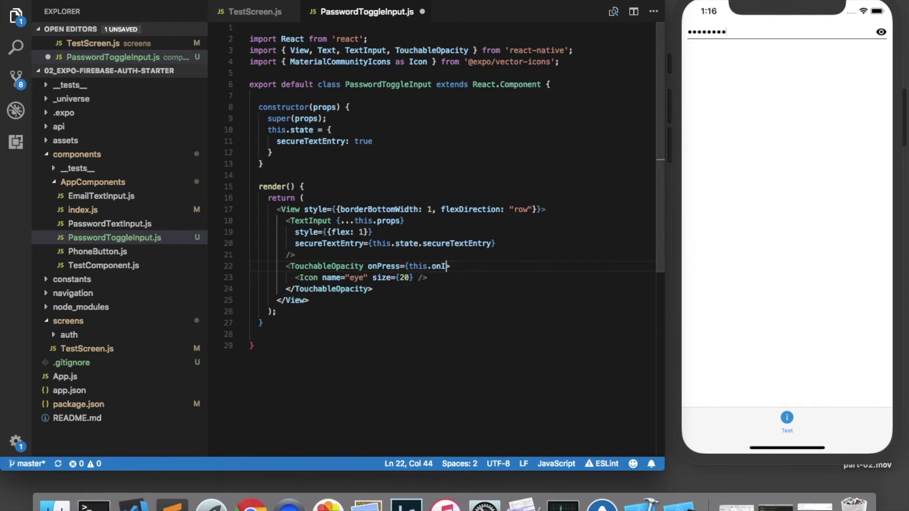
text(conPress)
key(Up)
key(Up)
key(Up)
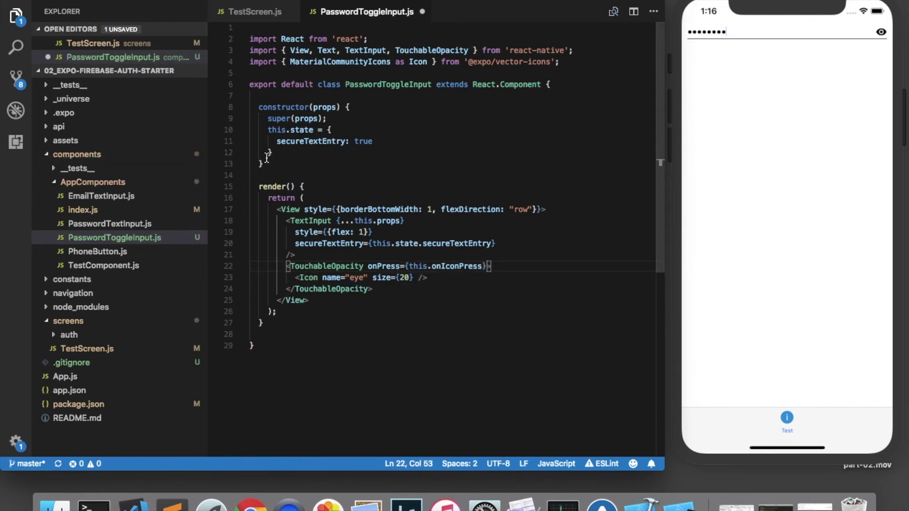
Step: Write onIconPress to setState secureTextEntry to !this.state.secureTextEntry, then save with Cmd+S
key(Return)
key(Return)
text(onIc)
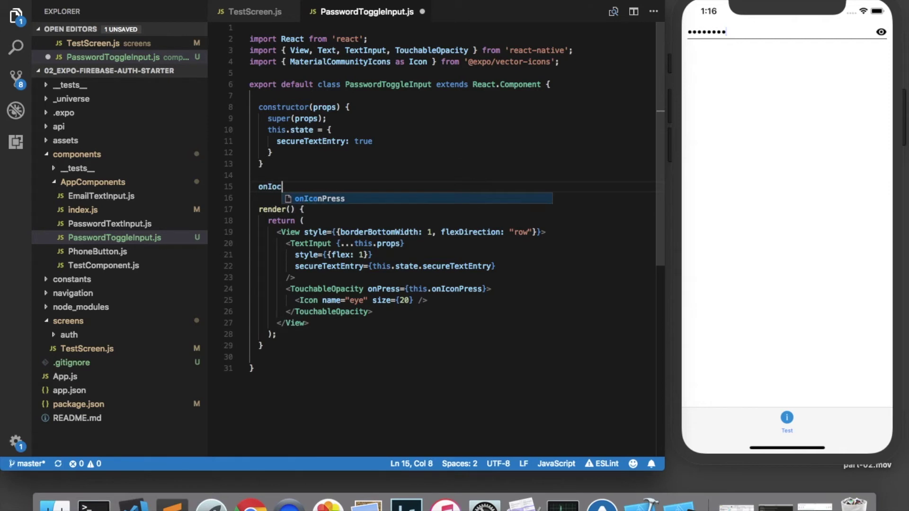
text(onPress )
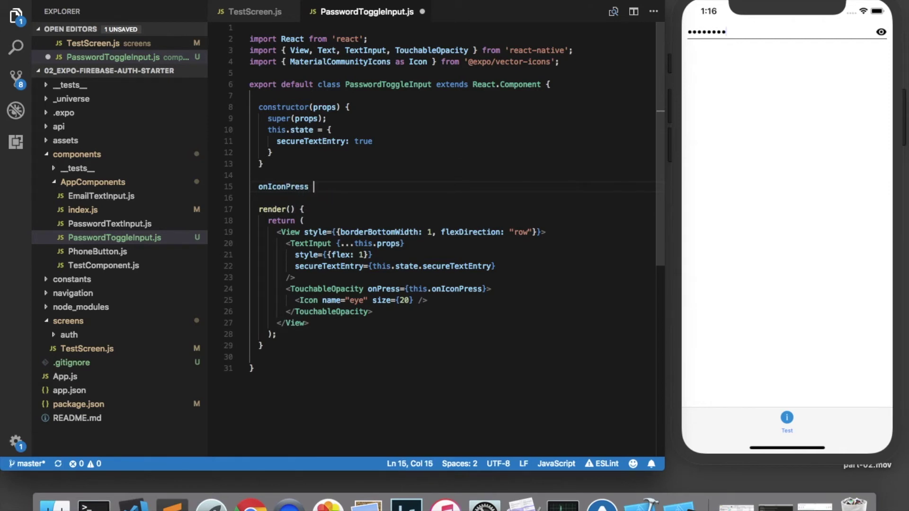
text(=> {)
key(Return)
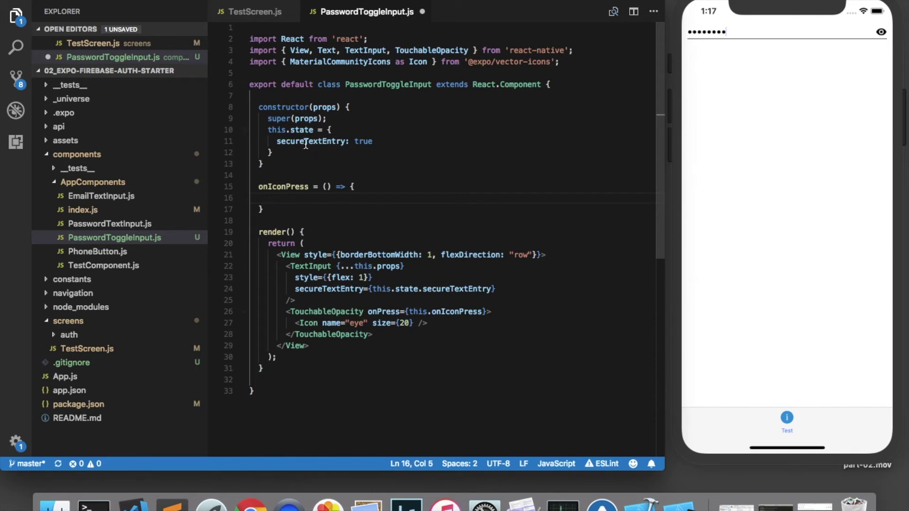
text(this.se)
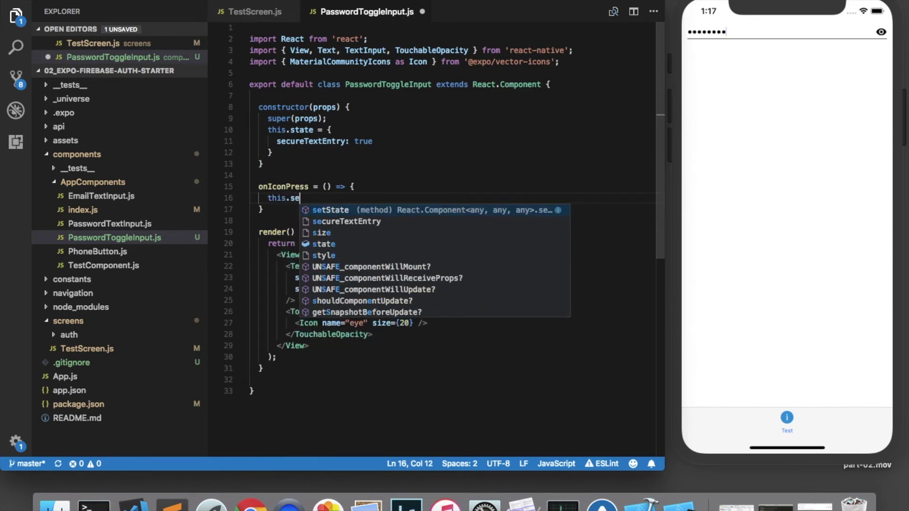
text(tState()
text({)
key(Return)
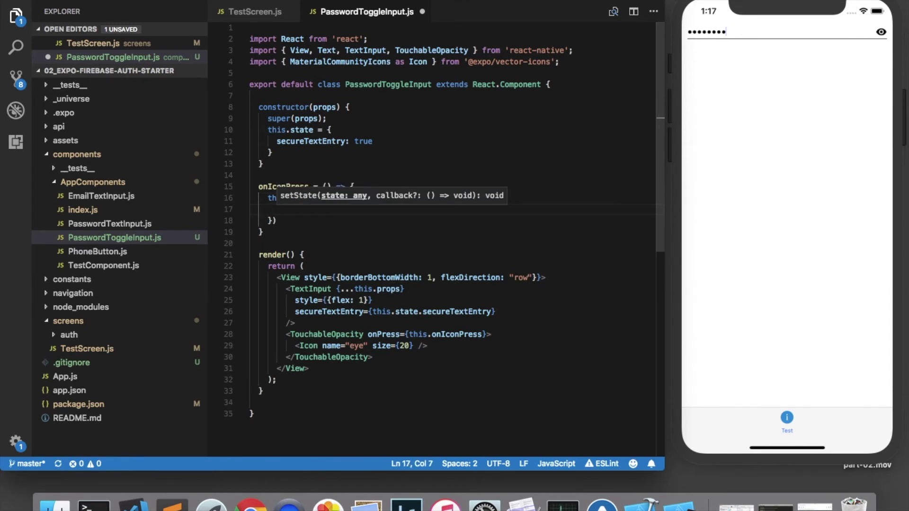
text(secureTextEnt)
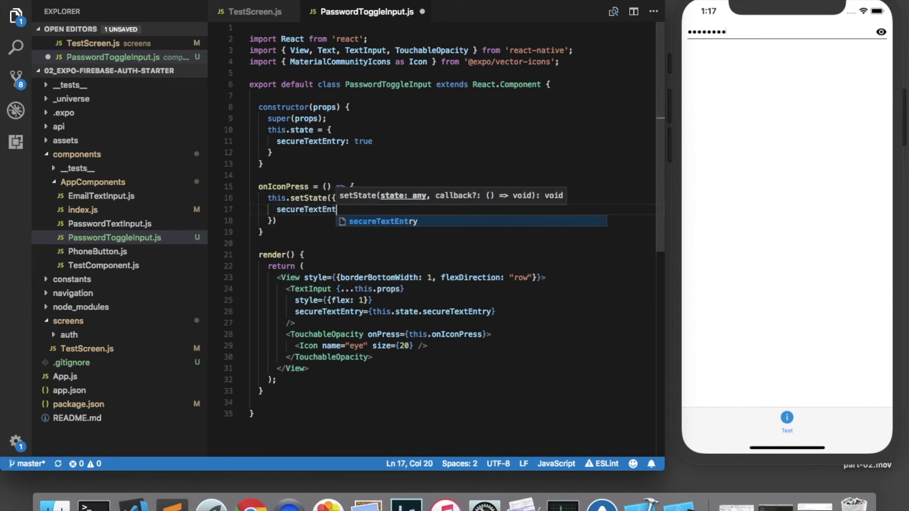
text(ry: !thi)
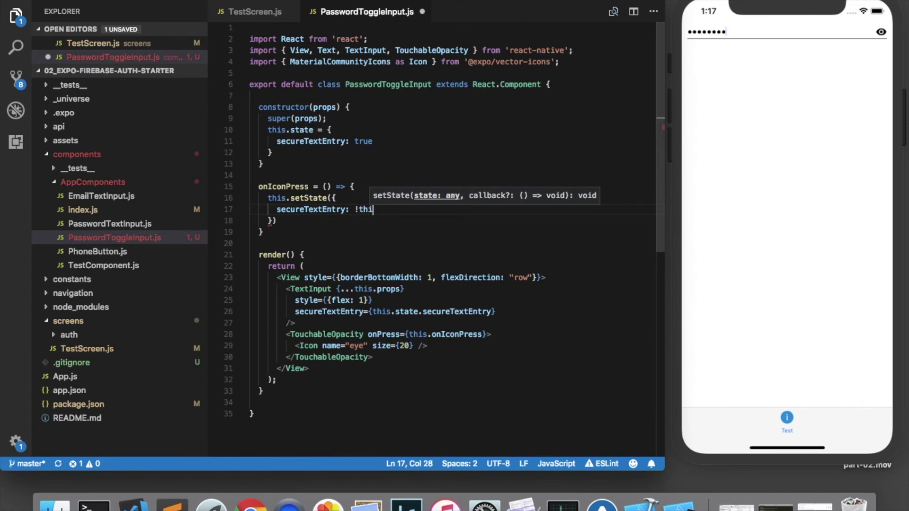
text(s.state.)
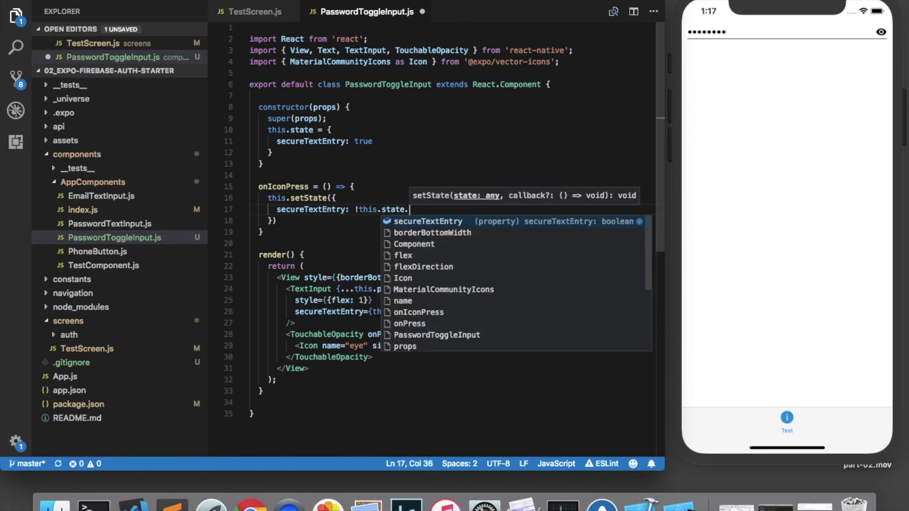
text(secureTextEnt)
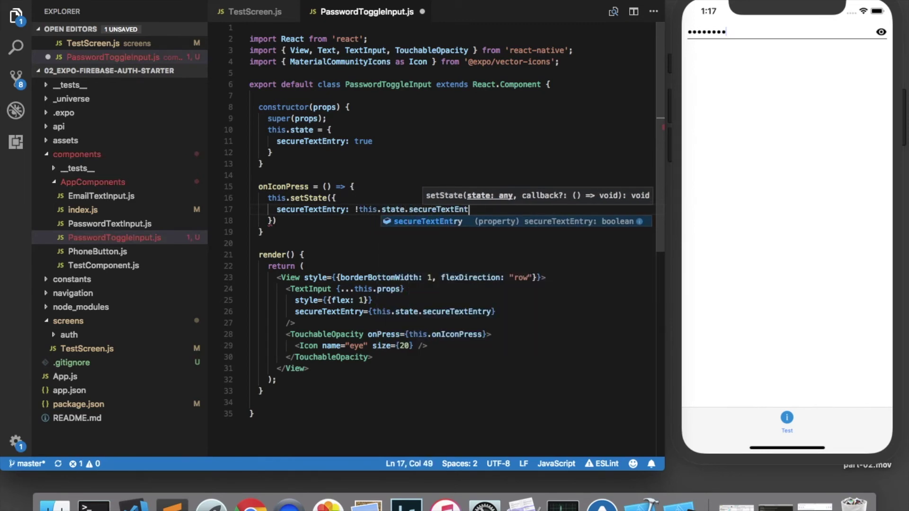
text(ry)
key(Escape)
key(Down)
text(;)
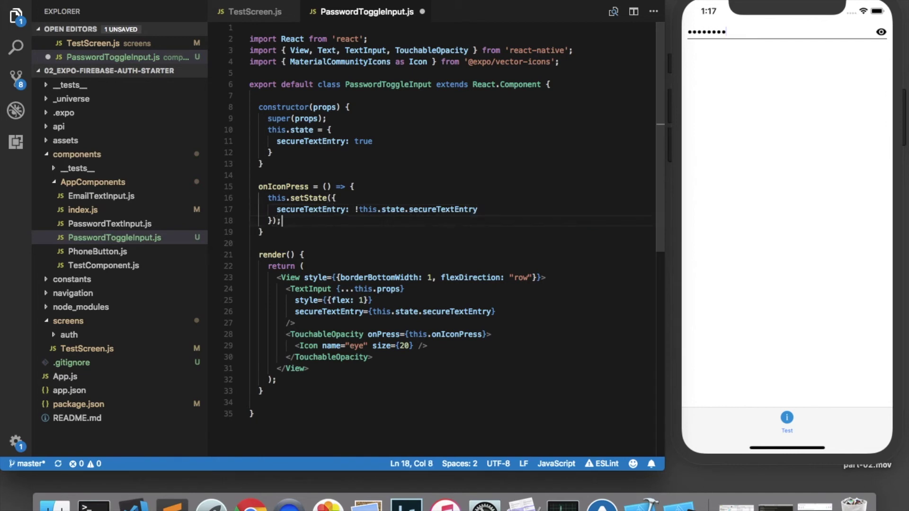
key(super+s)
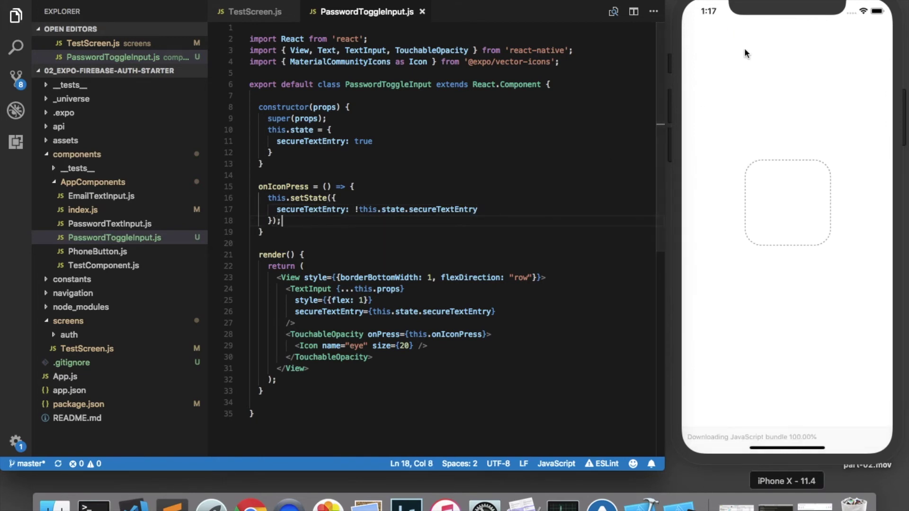
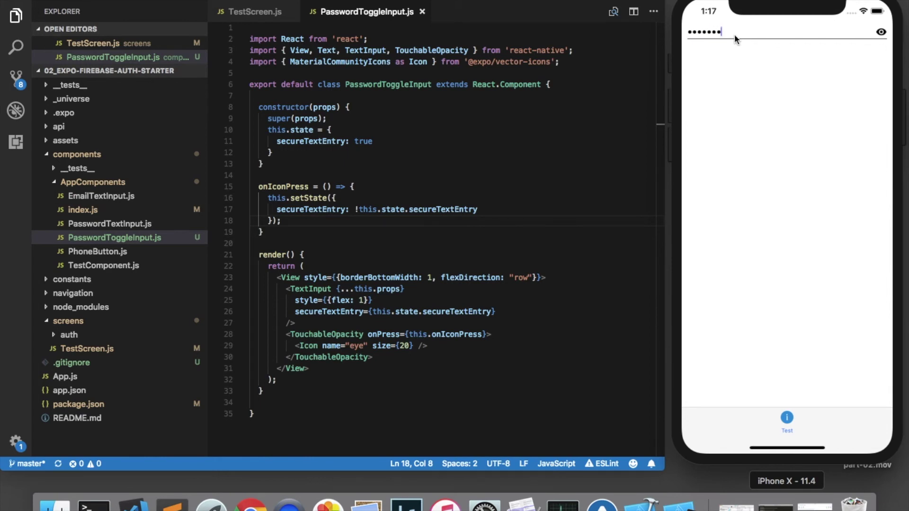
Step: Toggle the password field's visibility back and forth in the simulator, ending masked
click(881, 33)
click(881, 33)
click(883, 34)
click(882, 33)
Step: Add a new state entry after secureTextEntry and extend the onIconPress setState call
click(459, 176)
click(404, 145)
text(,)
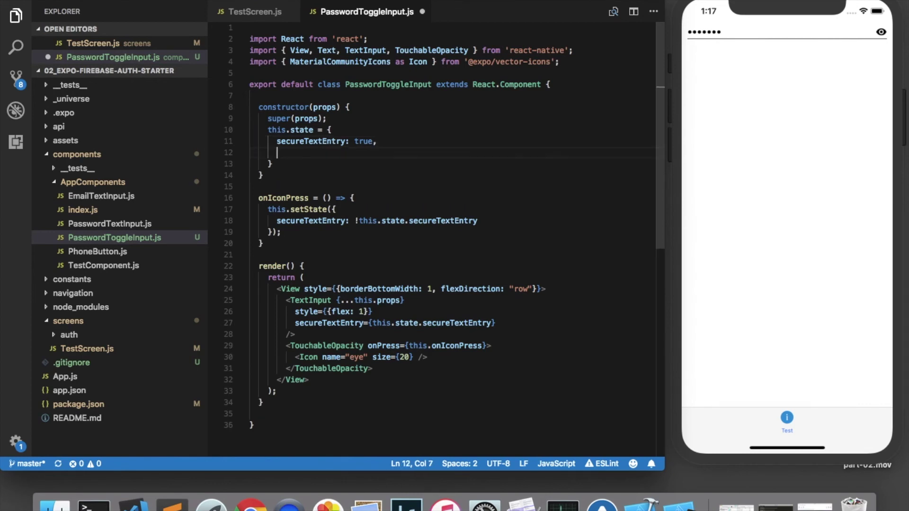
key(Return)
text(iconName: "ey)
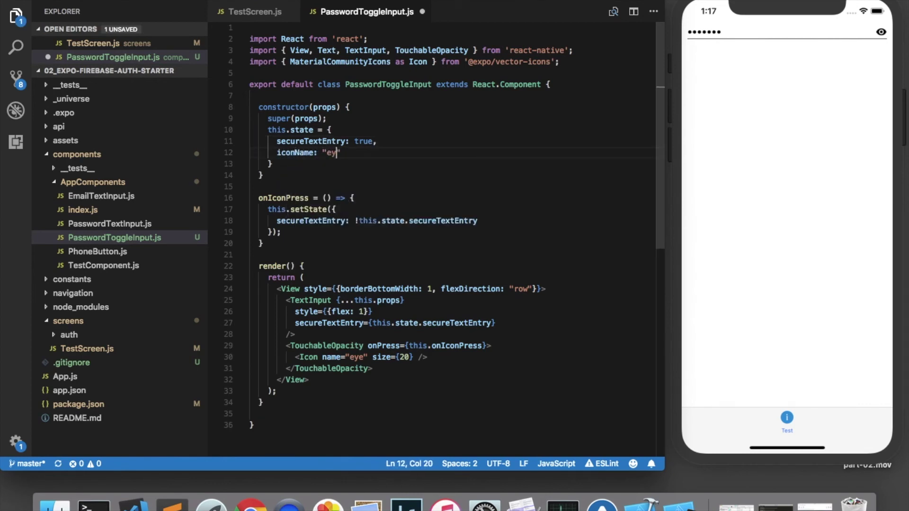
text(e")
click(368, 198)
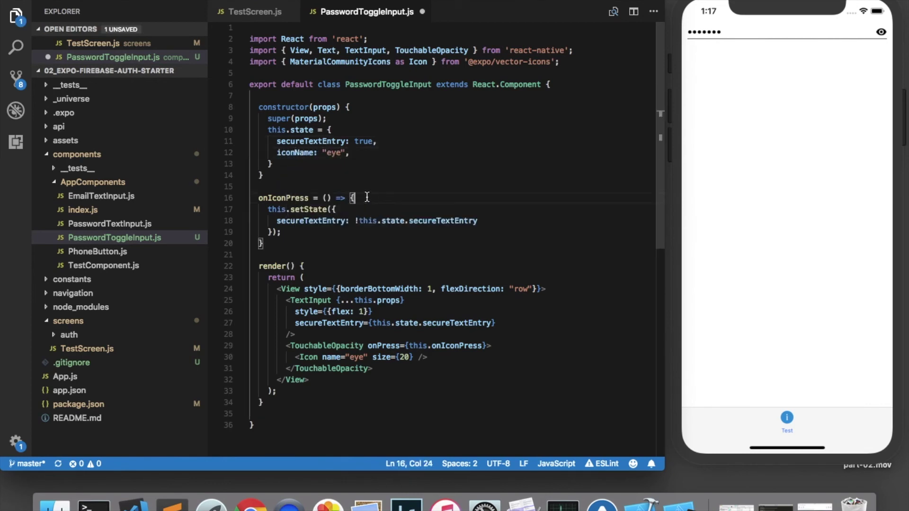
key(Return)
key(Return)
key(Up)
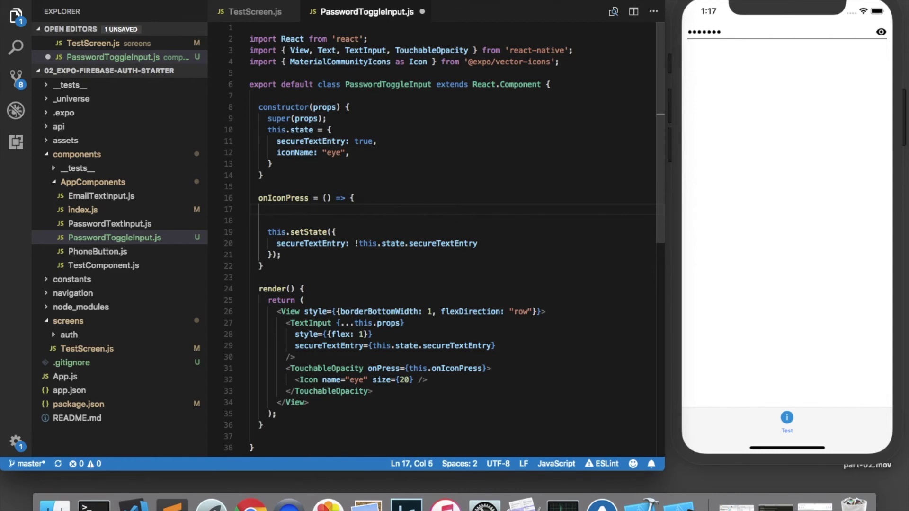
text(let iconN)
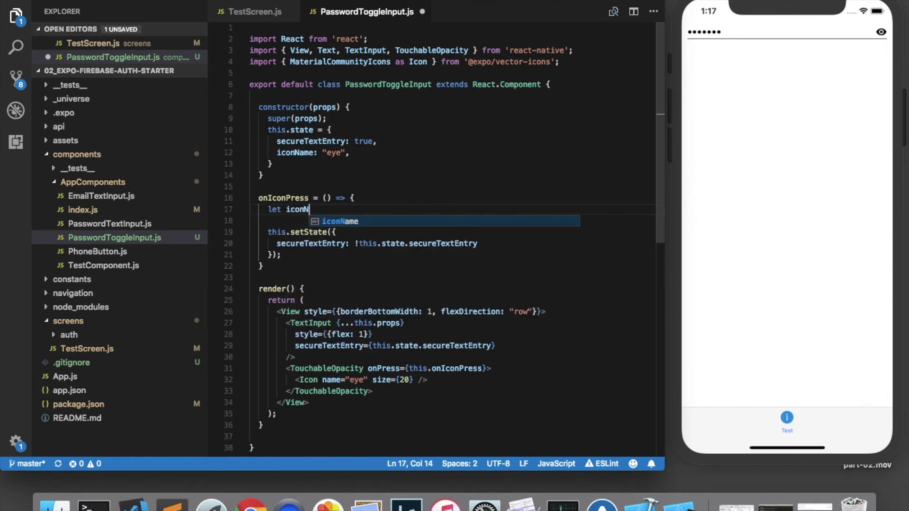
text(ame = (this.s)
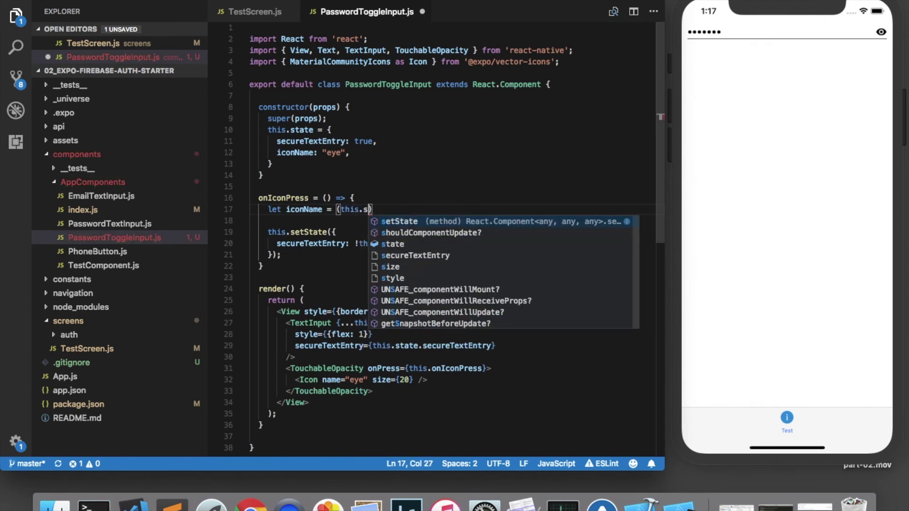
text(tate.secure)
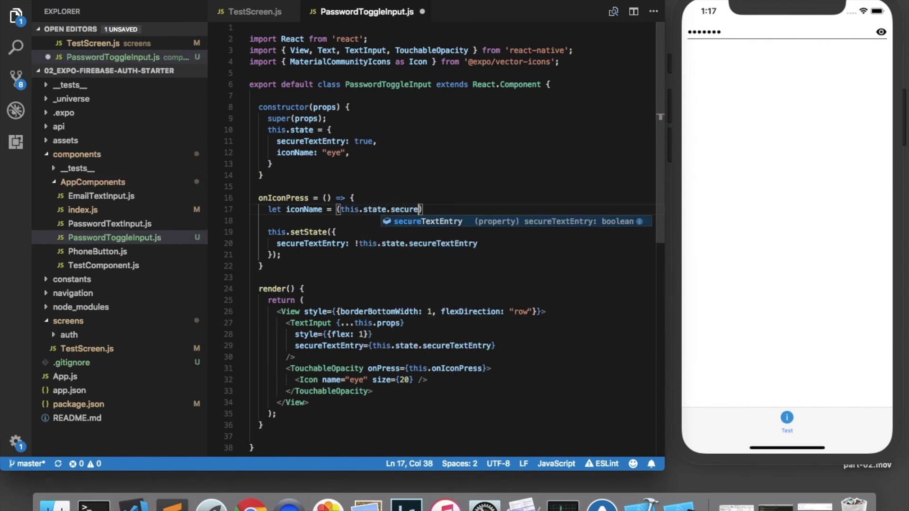
text(TextEntry) ?)
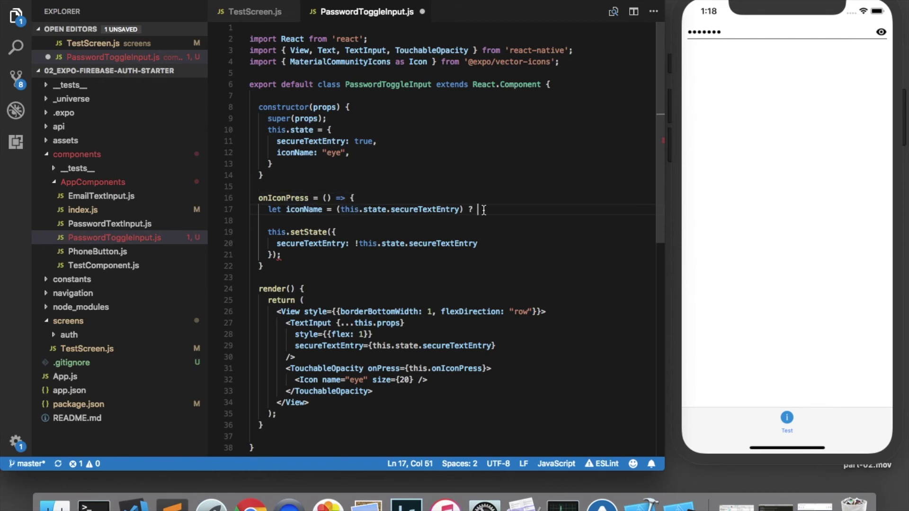
text("eye-off")
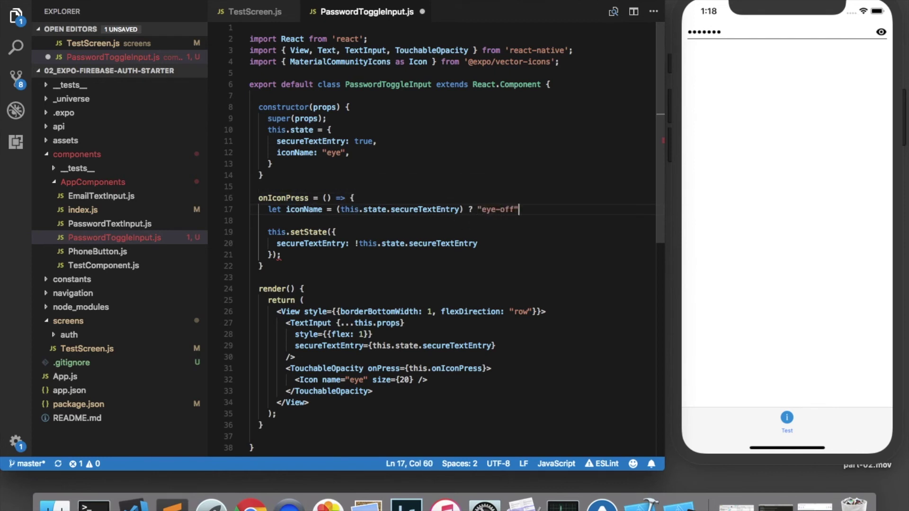
text( : "eye";)
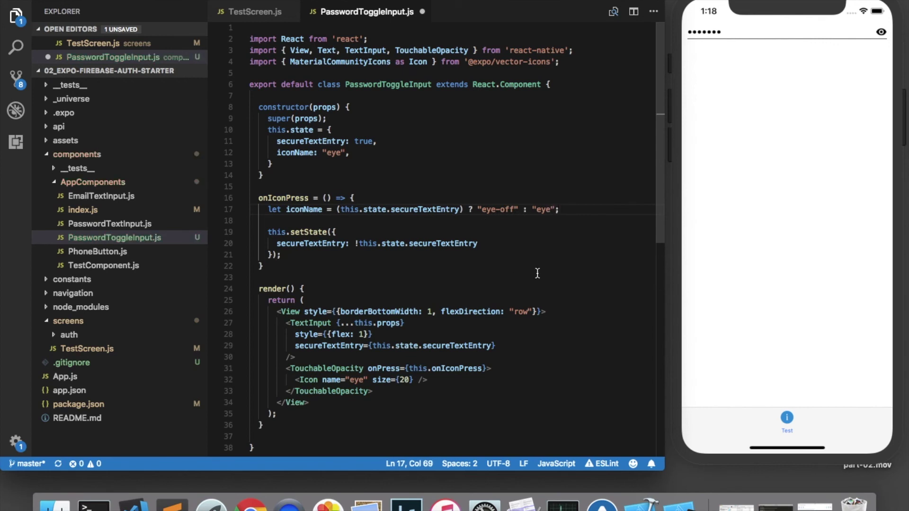
click(486, 246)
key(Return)
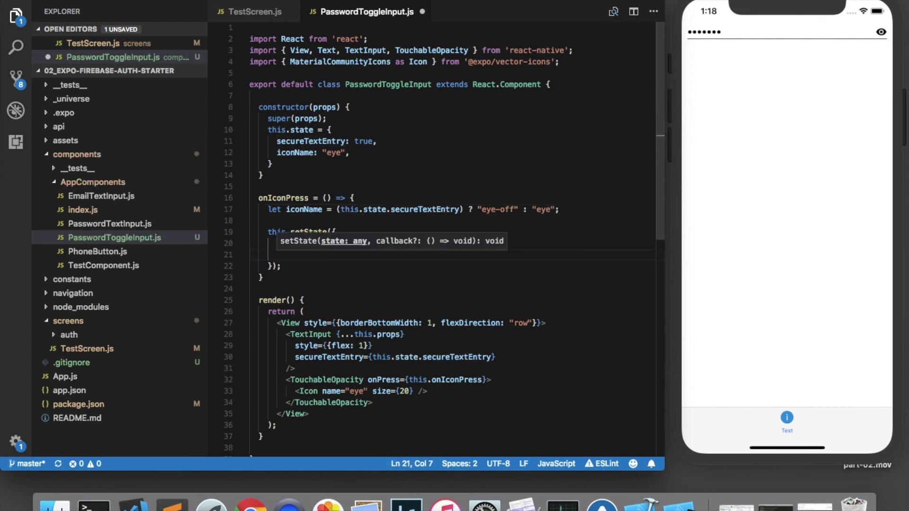
text(iconName: iconN)
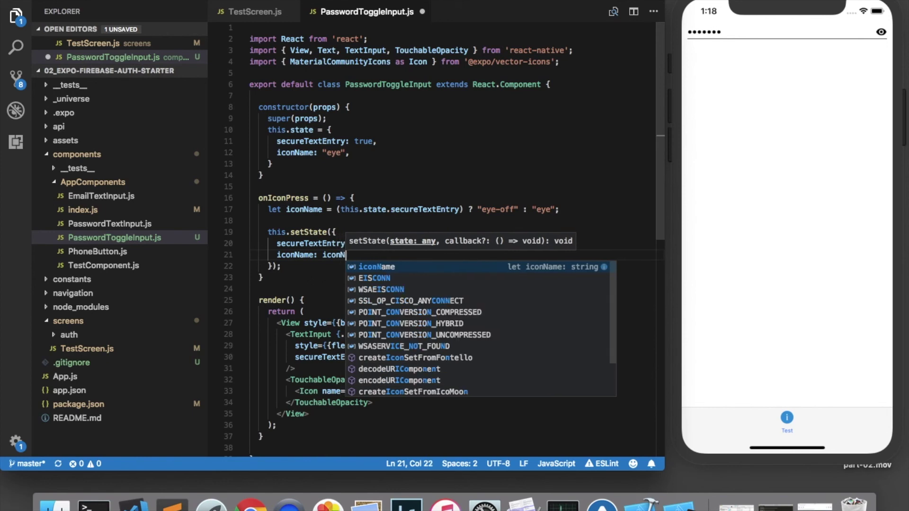
text(ame)
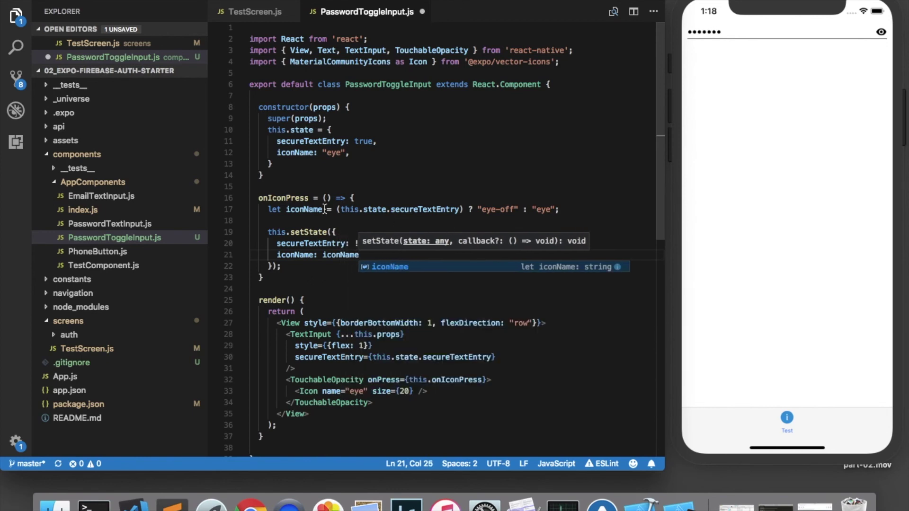
Step: Bind line 33's Icon name to this.state.iconName instead of "eye", and save
click(344, 391)
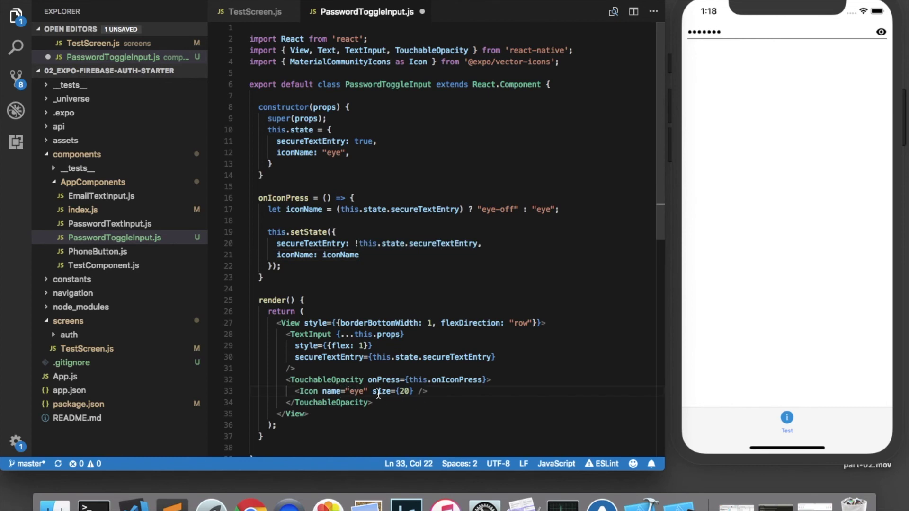
drag(347, 391, 368, 392)
text({this.state.)
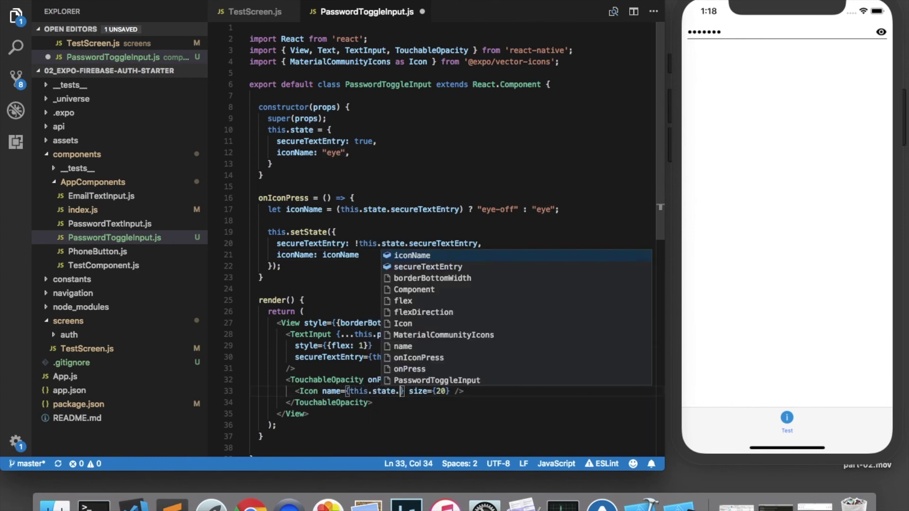
text(iconName)
key(super+s)
click(395, 347)
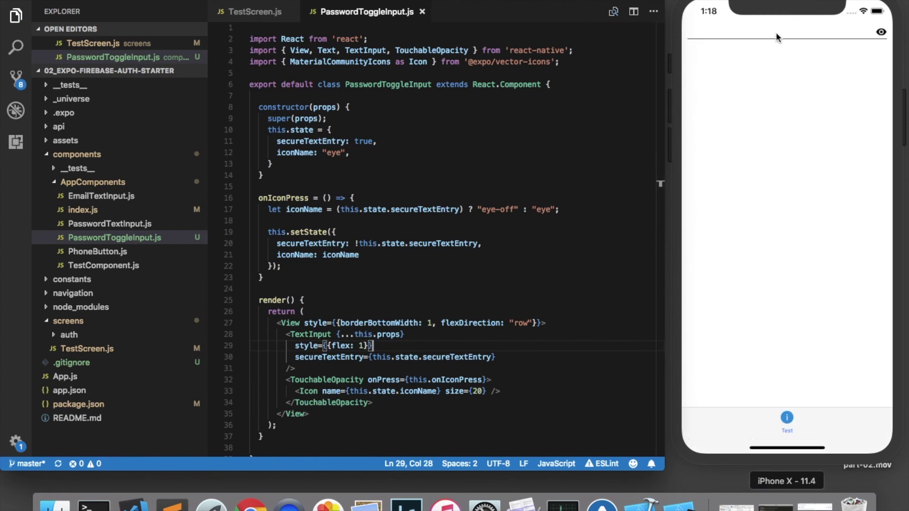
click(777, 32)
text(1234567)
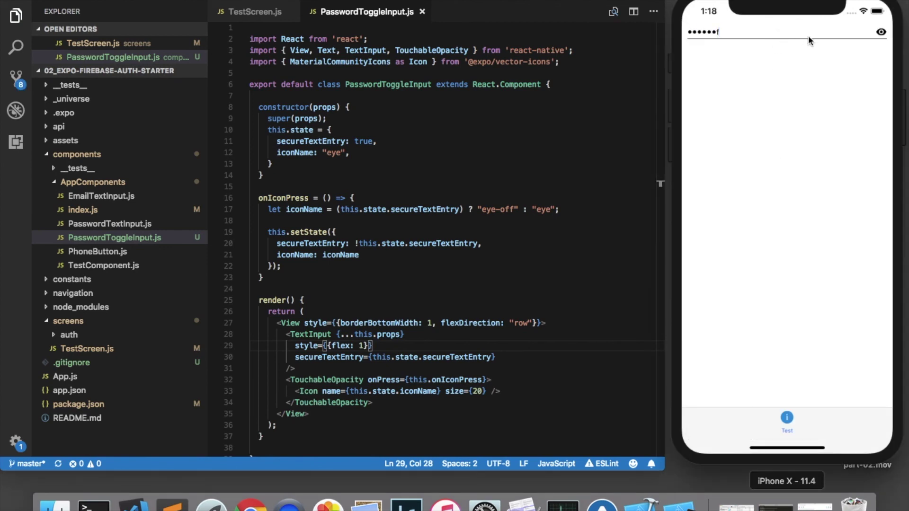
click(881, 34)
click(882, 34)
click(881, 33)
click(881, 34)
key(super+r)
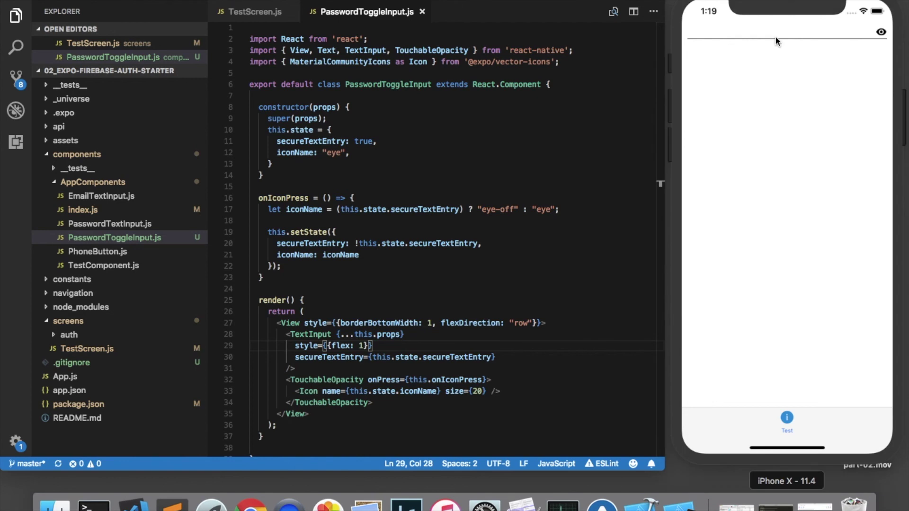
click(761, 33)
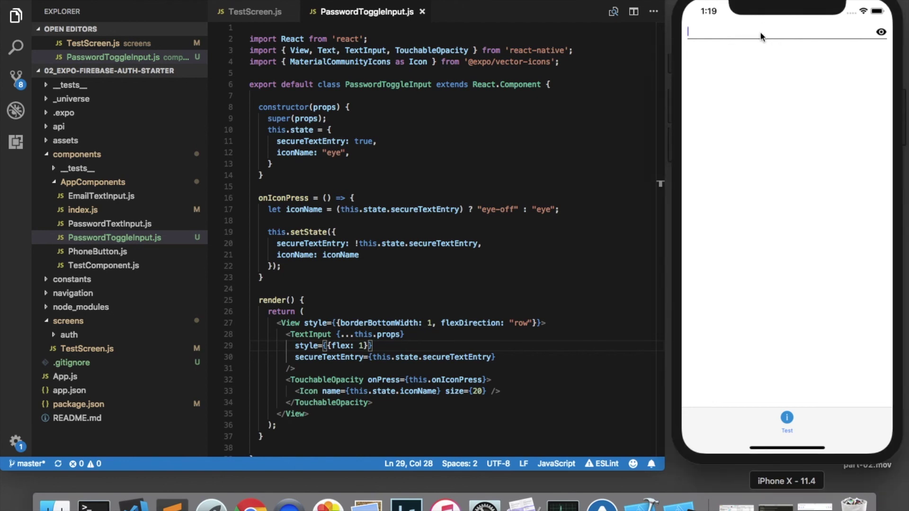
text(123456)
click(884, 35)
click(881, 34)
text(a)
text(b)
key(BackSpace)
key(BackSpace)
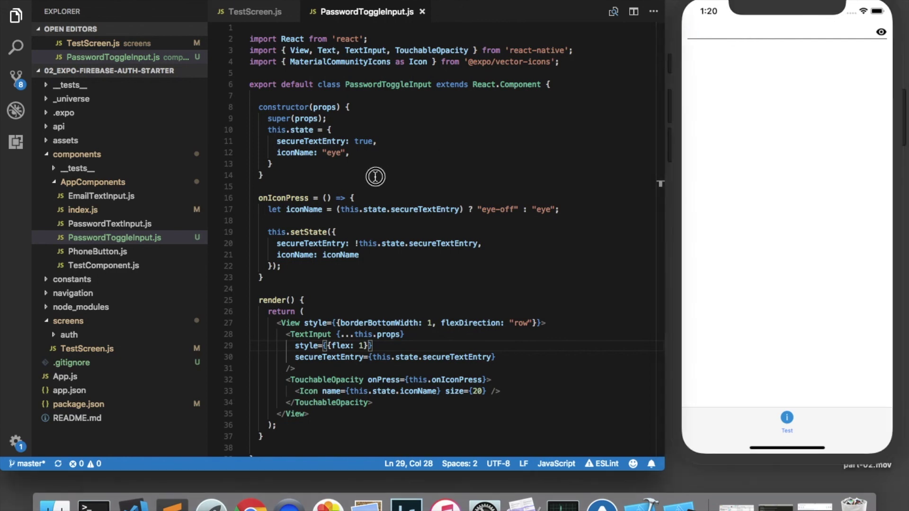
Step: Select the PasswordToggleInput class name, then focus the app's password field and toggle its visibility
click(375, 176)
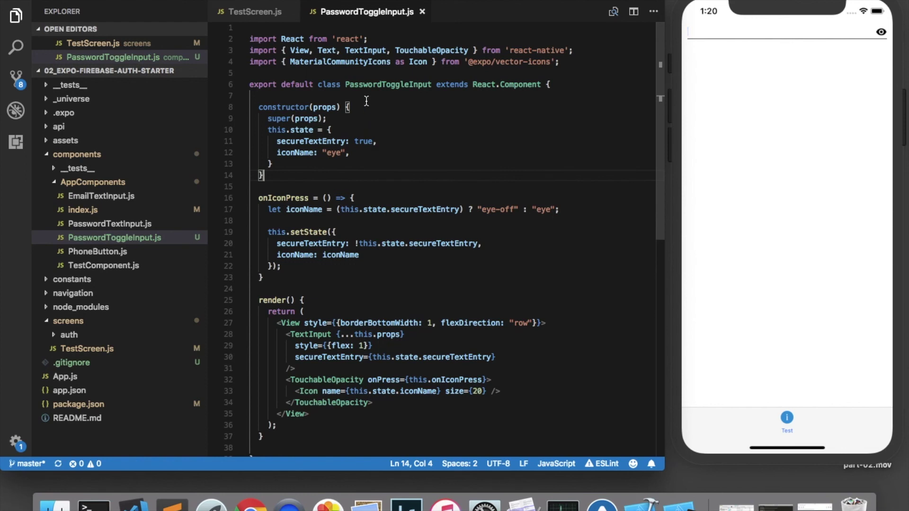
double_click(375, 84)
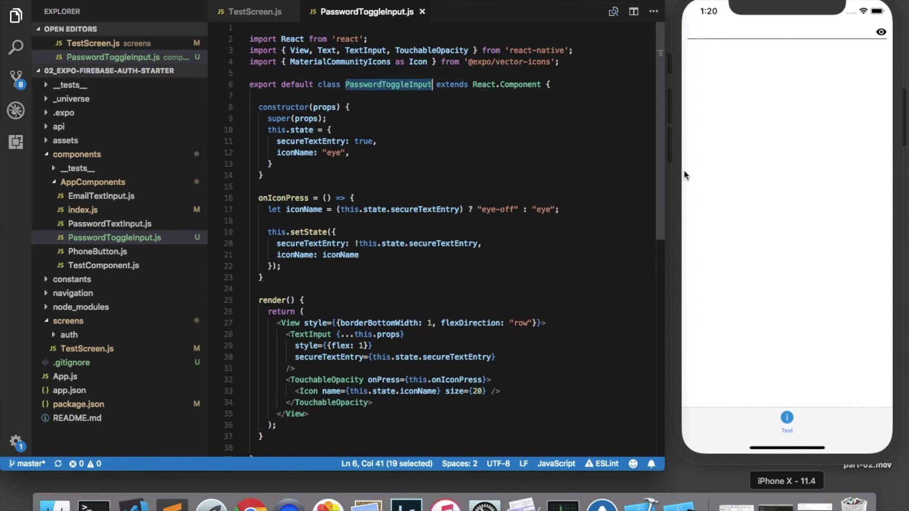
click(701, 35)
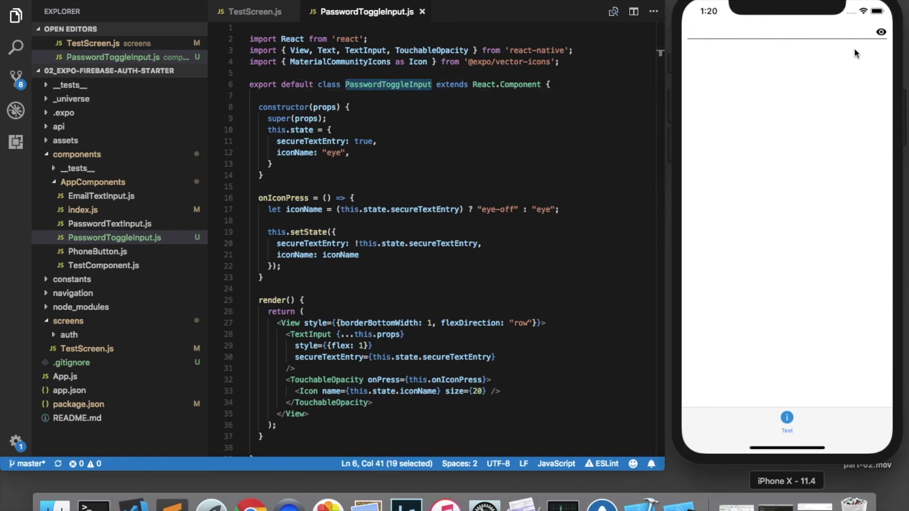
click(882, 35)
text(asdfd)
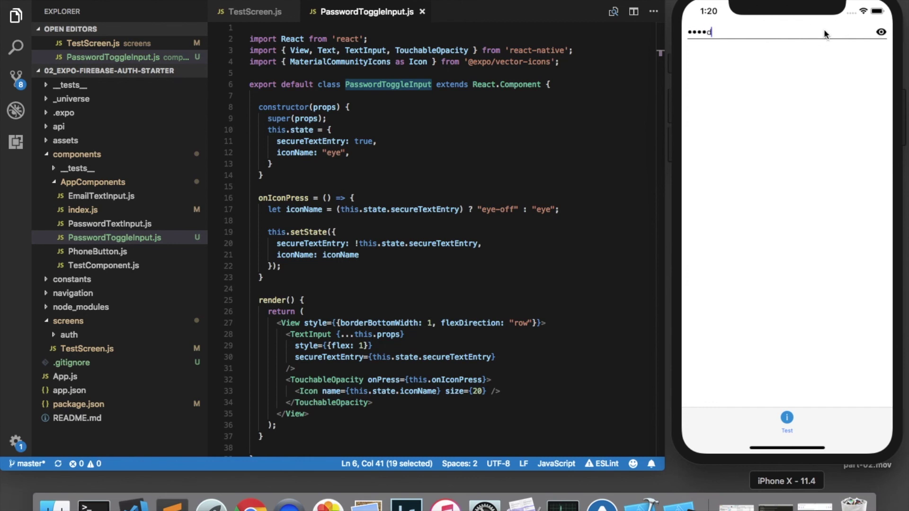